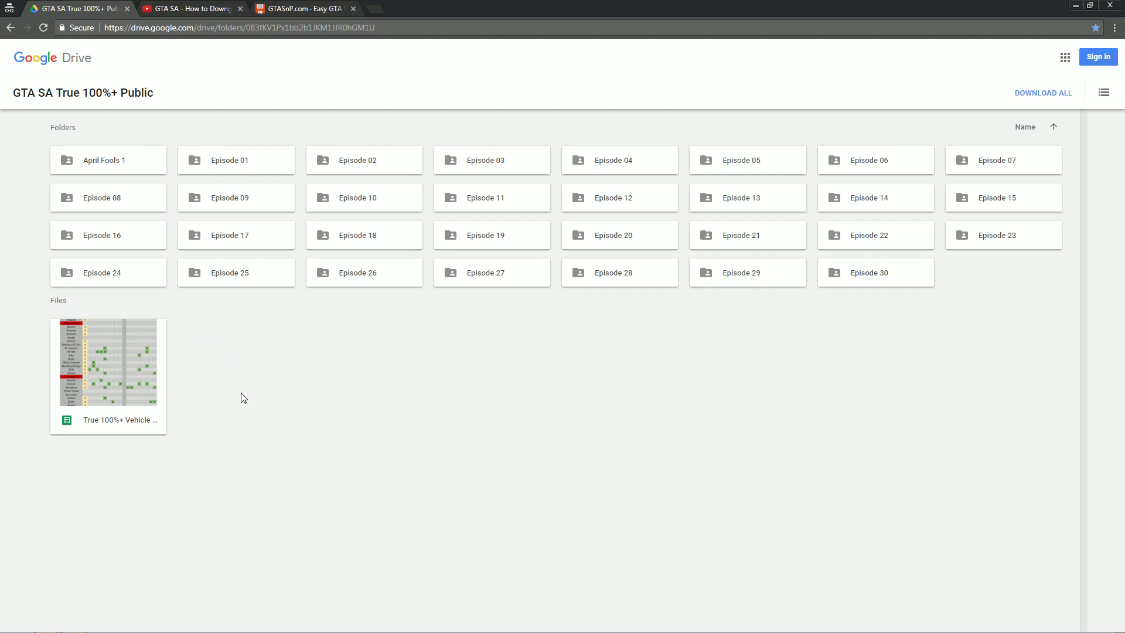
Open the Episode 30 folder in Google Drive and bring up Steam's game list from the tray.
{"action": "mouse_move", "coordinate": [117, 407]}
{"action": "left_click", "coordinate": [864, 282]}
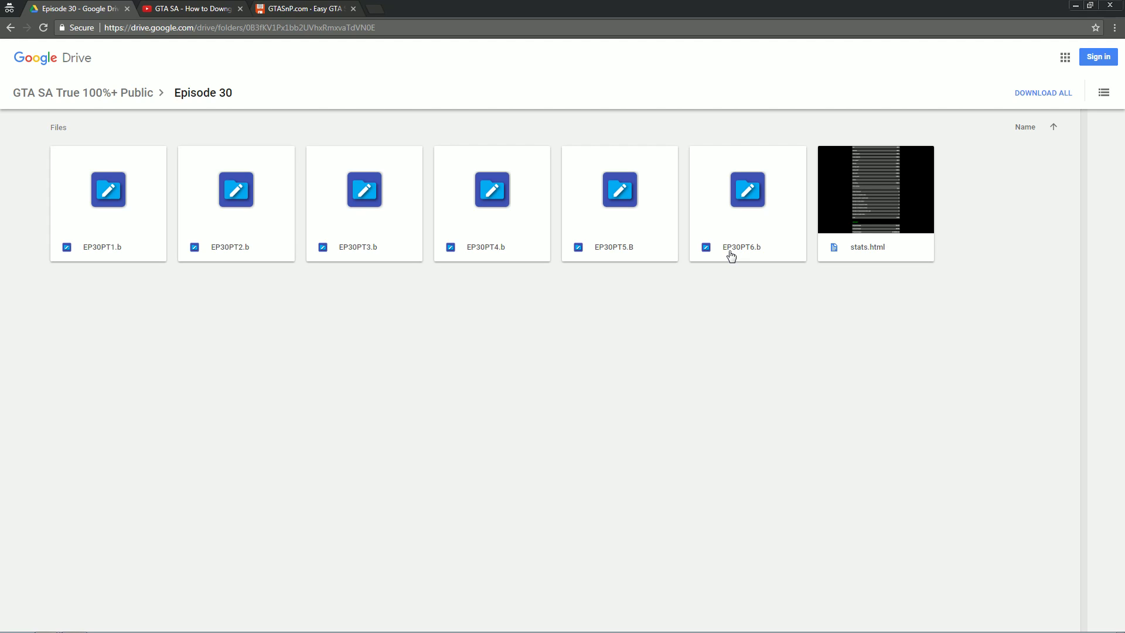
{"action": "mouse_move", "coordinate": [986, 626]}
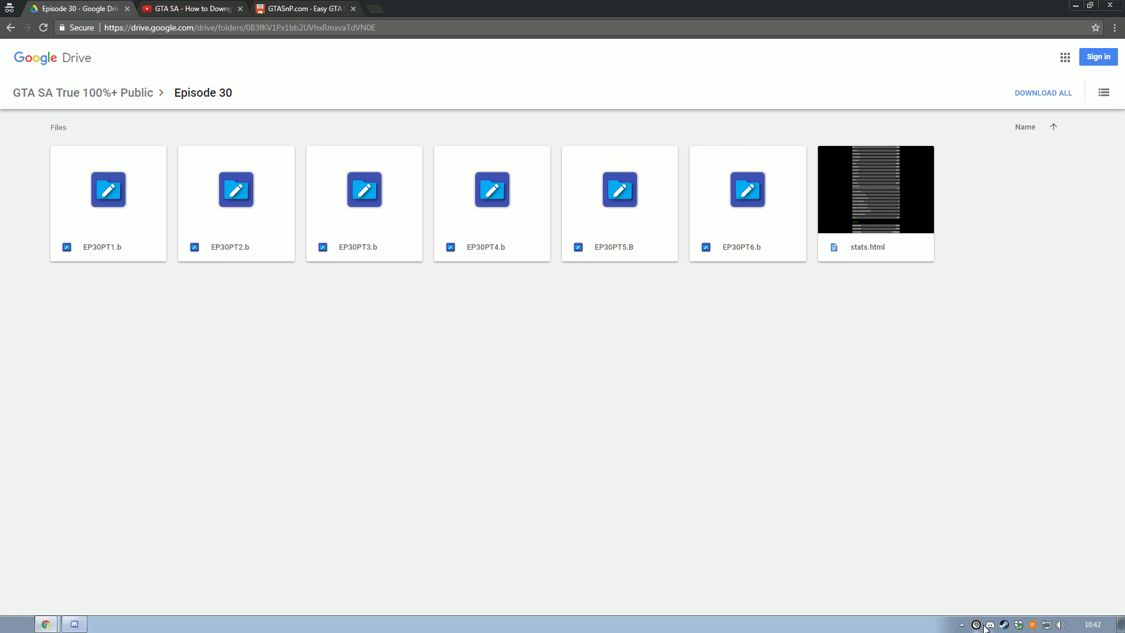
{"action": "right_click", "coordinate": [1004, 626]}
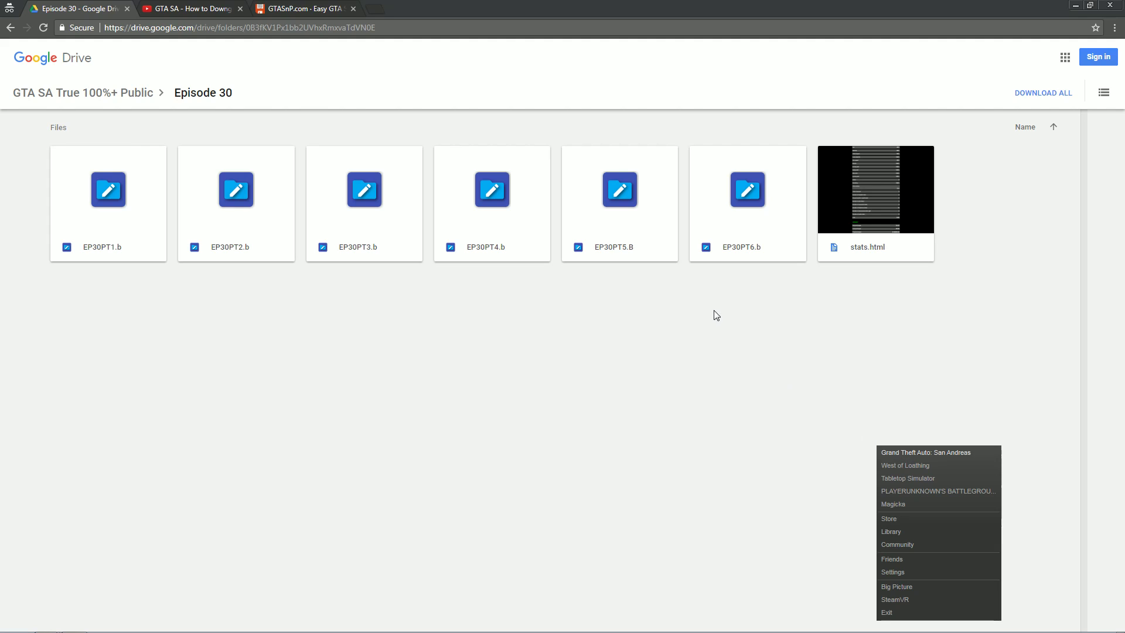
Download the EP30PT6.b save file from the Episode 30 folder.
{"action": "left_click", "coordinate": [748, 303]}
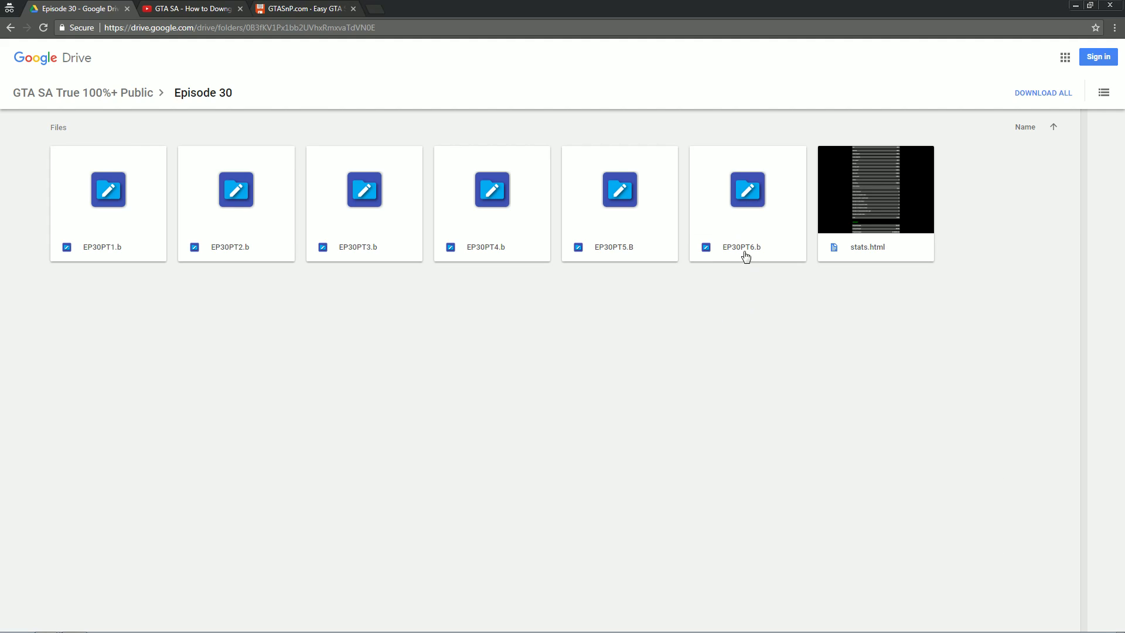
{"action": "left_click", "coordinate": [736, 193]}
{"action": "left_click", "coordinate": [663, 288]}
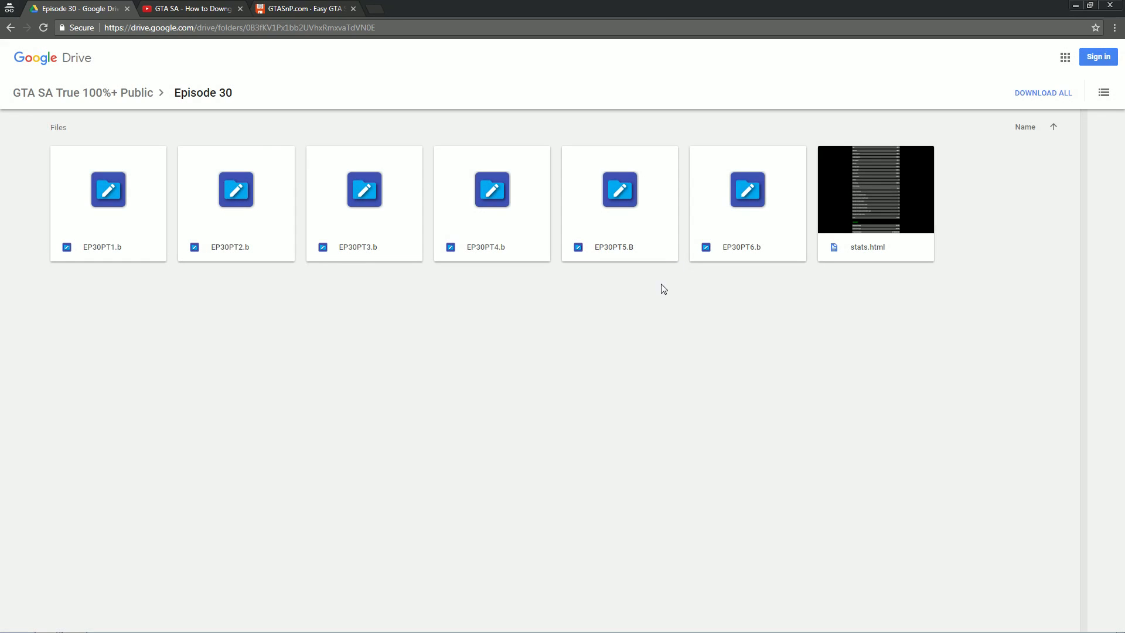
{"action": "left_click", "coordinate": [706, 158]}
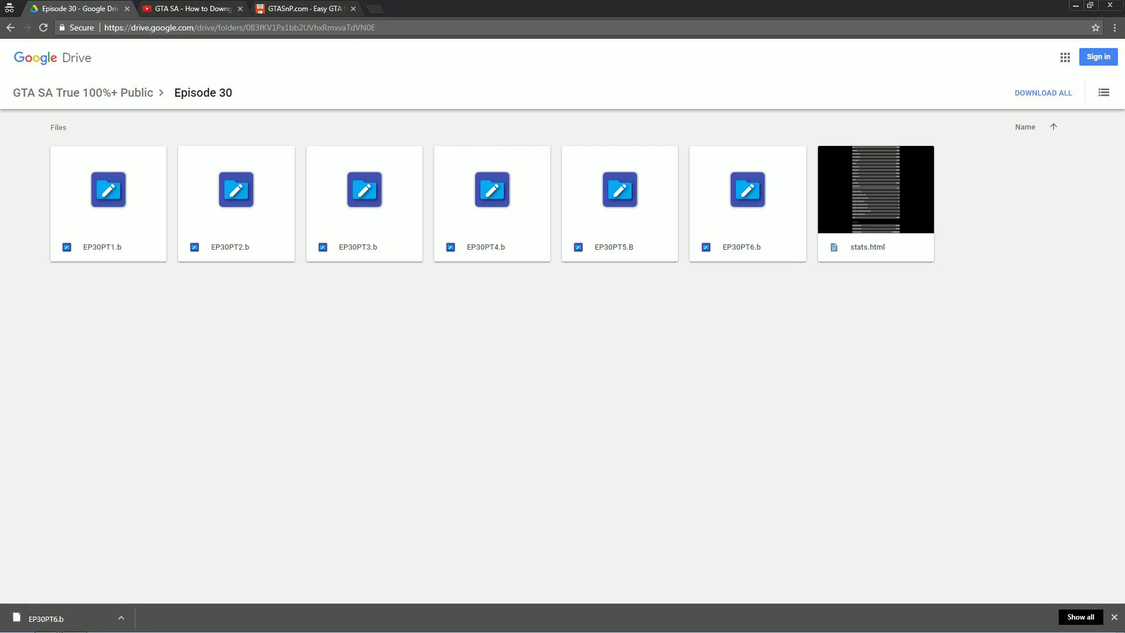
Bring the Documents\GTA San Andreas User Files window into view and select GTASAsf1.b.
{"action": "left_click_drag", "start_coordinate": [1122, 185], "coordinate": [533, 137]}
{"action": "left_click", "coordinate": [543, 153]}
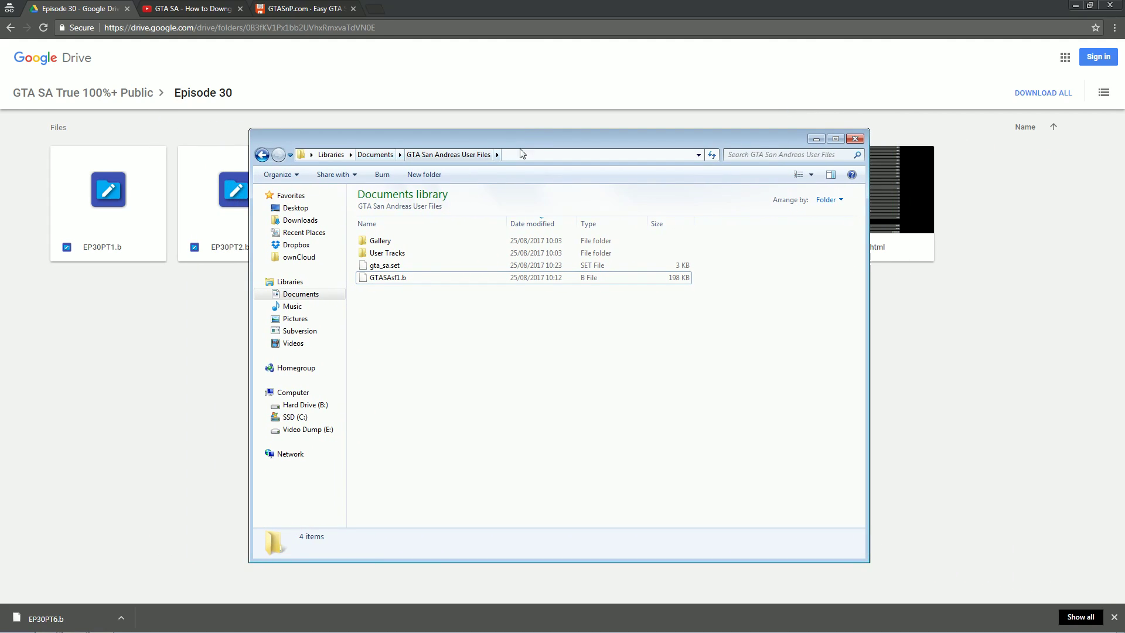
{"action": "left_click", "coordinate": [326, 158]}
{"action": "left_click_drag", "start_coordinate": [309, 156], "coordinate": [442, 156]}
{"action": "left_click", "coordinate": [442, 156]}
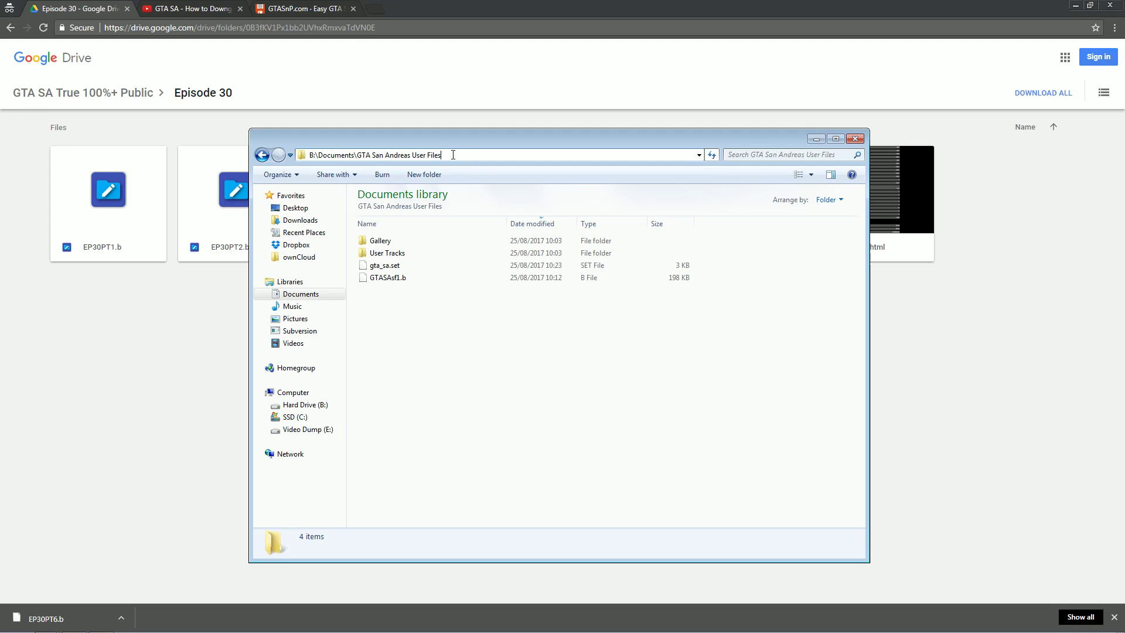
{"action": "left_click", "coordinate": [292, 295]}
{"action": "left_click_drag", "start_coordinate": [318, 155], "coordinate": [357, 155]}
{"action": "left_click_drag", "start_coordinate": [442, 155], "coordinate": [358, 156]}
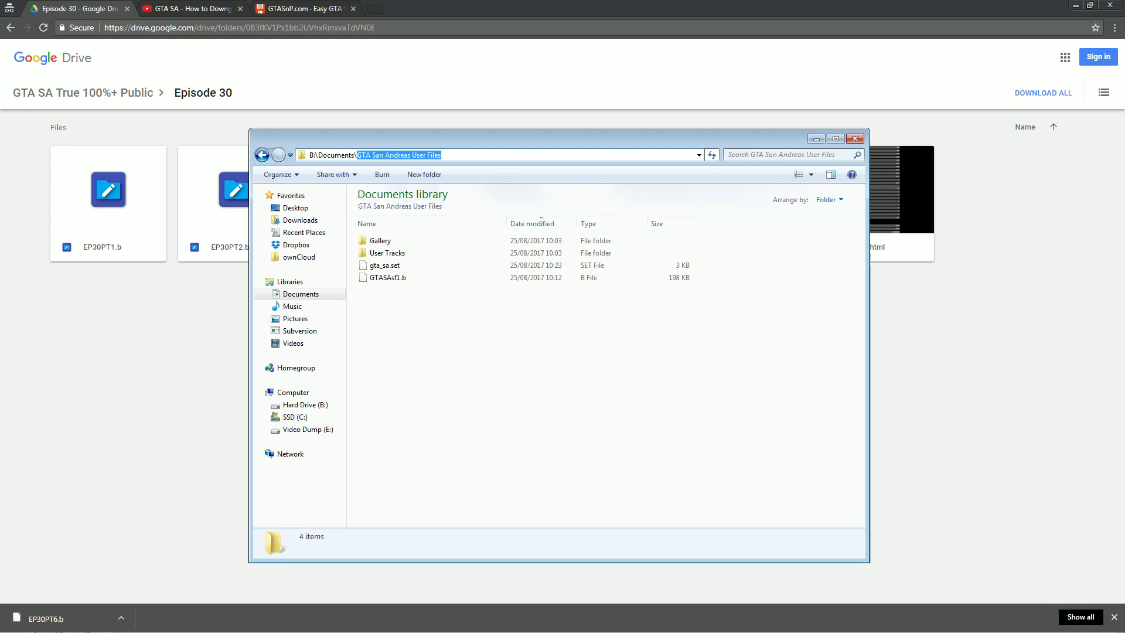
{"action": "left_click", "coordinate": [406, 278]}
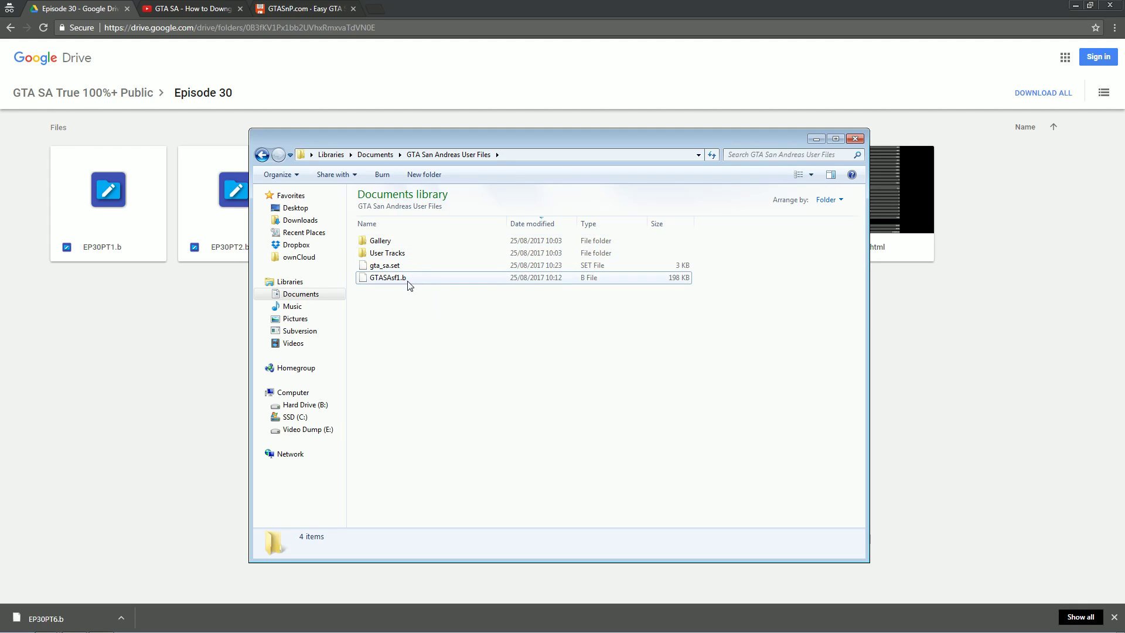
{"action": "left_click_drag", "start_coordinate": [428, 366], "coordinate": [408, 280]}
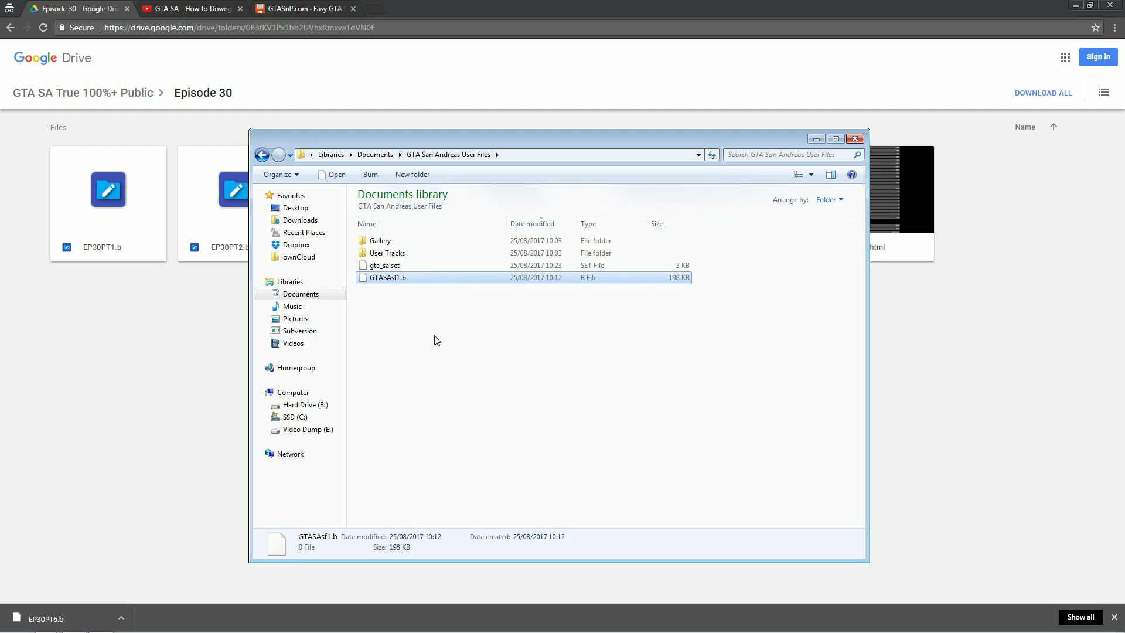
{"action": "left_click", "coordinate": [442, 341]}
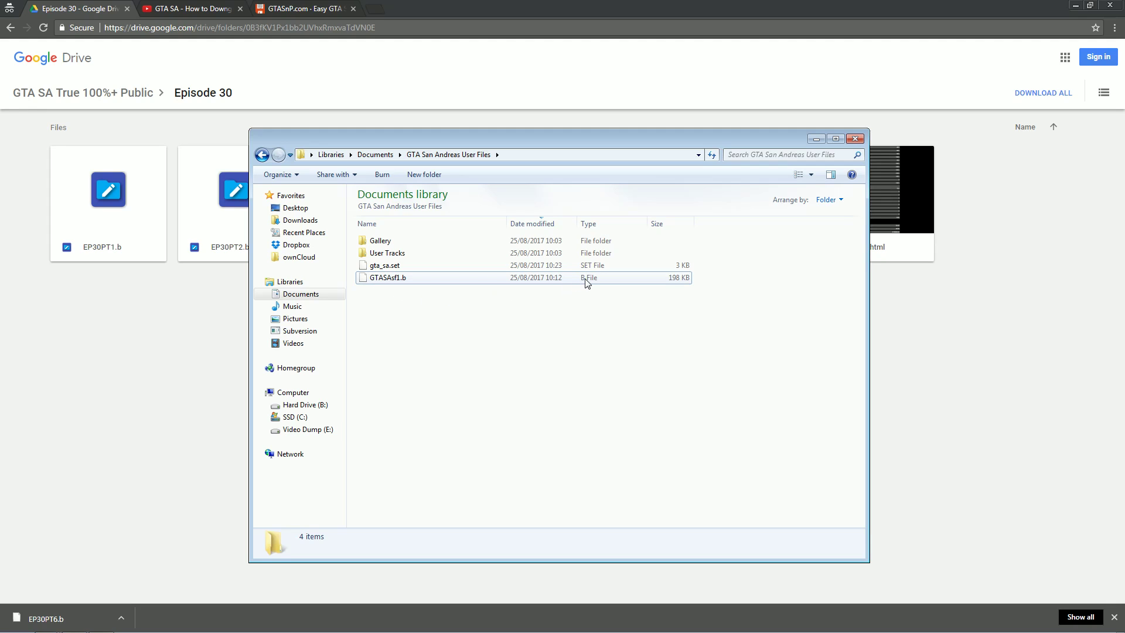
{"action": "left_click", "coordinate": [397, 282]}
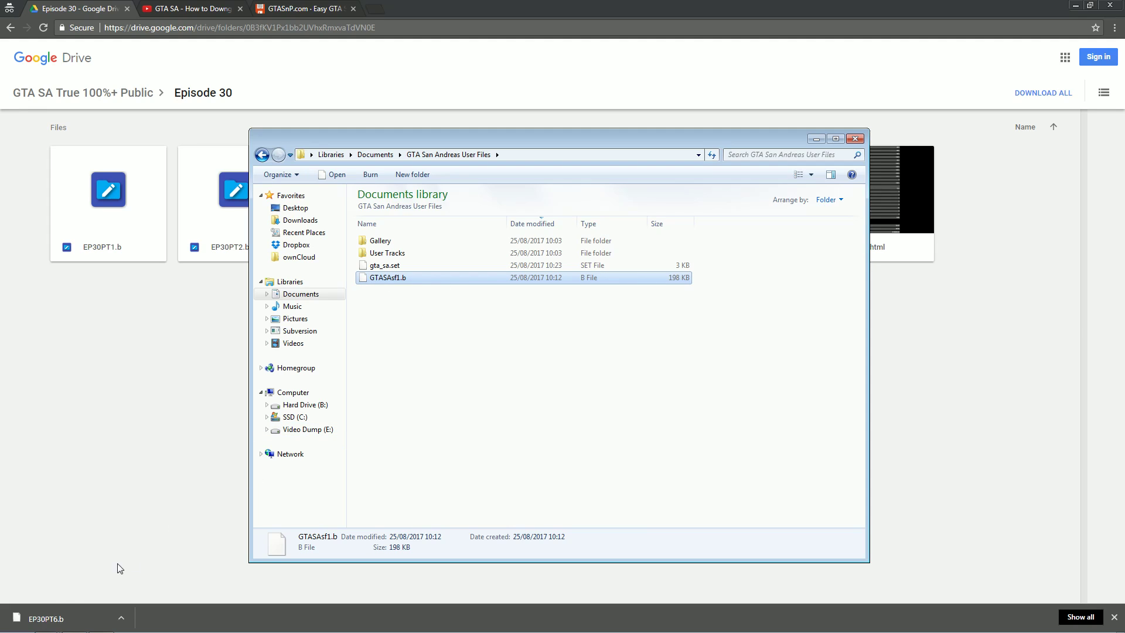
Drop the downloaded EP30PT6.b into GTA San Andreas User Files and rename it GTASAsf3.b.
{"action": "left_click_drag", "start_coordinate": [58, 621], "coordinate": [420, 389]}
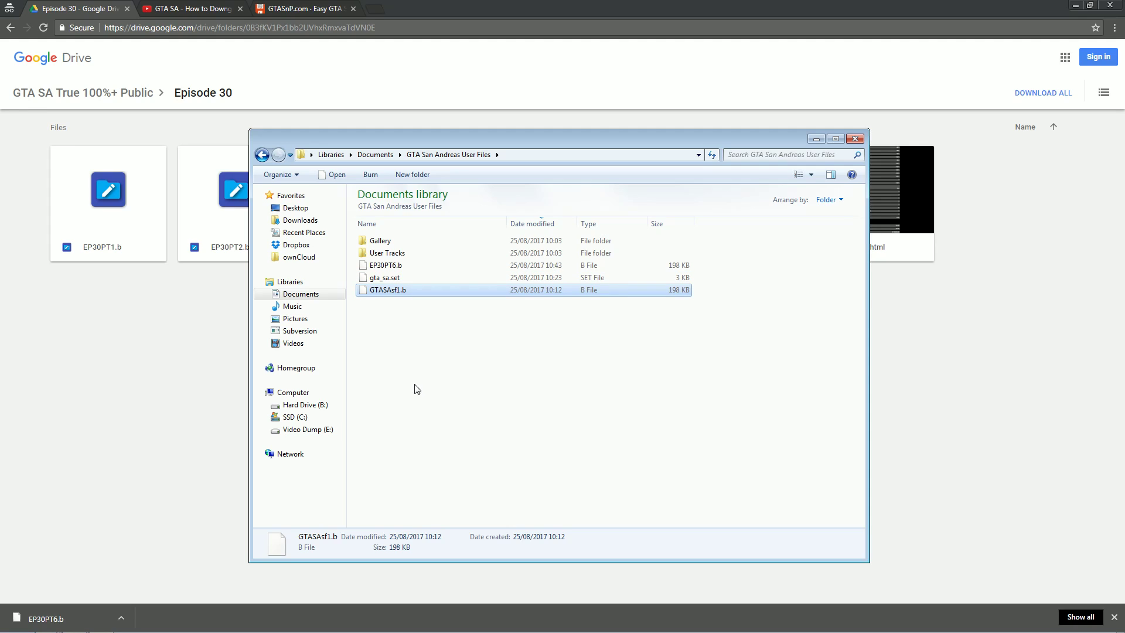
{"action": "left_click", "coordinate": [386, 270]}
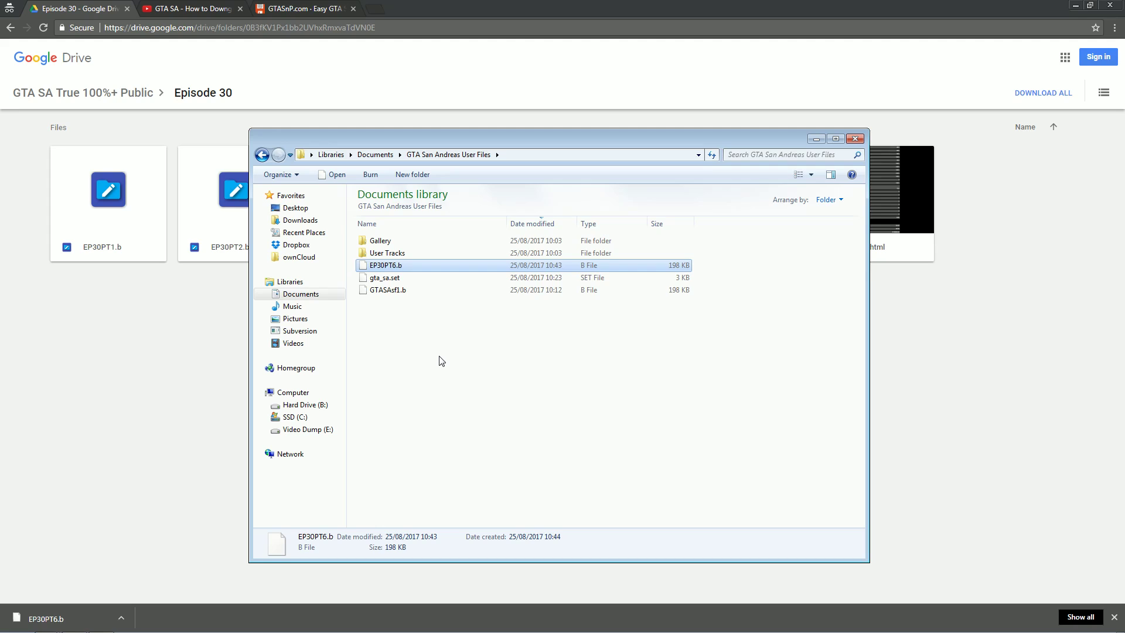
{"action": "key", "text": "F2"}
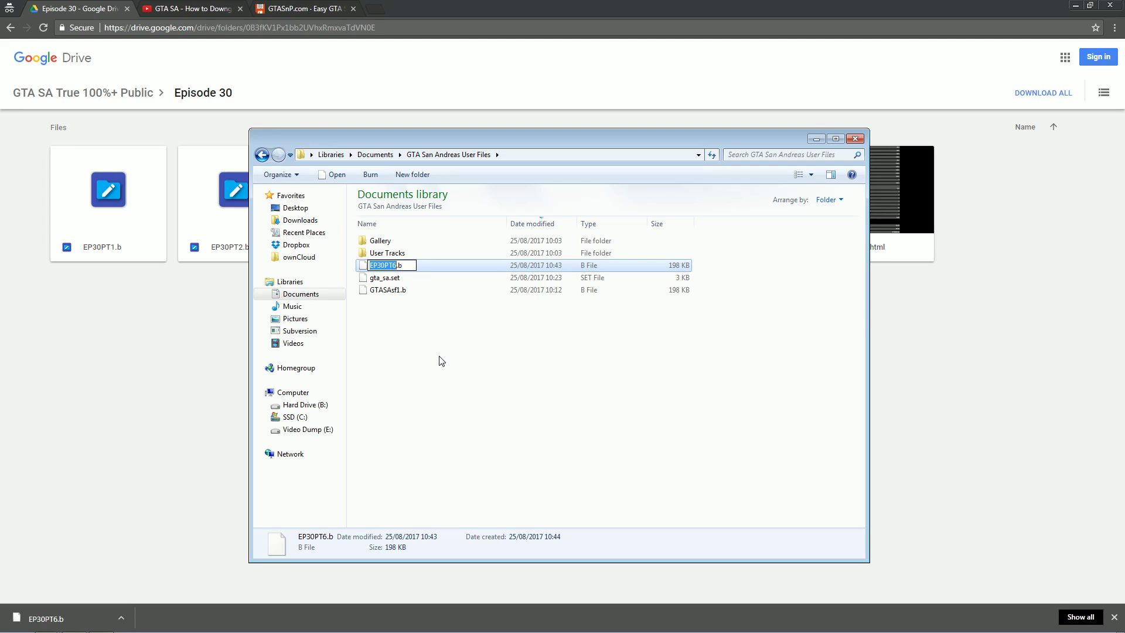
{"action": "type", "text": "GTA"}
{"action": "type", "text": "SA"}
{"action": "type", "text": "sf1"}
{"action": "type", "text": "3"}
{"action": "key", "text": "Return"}
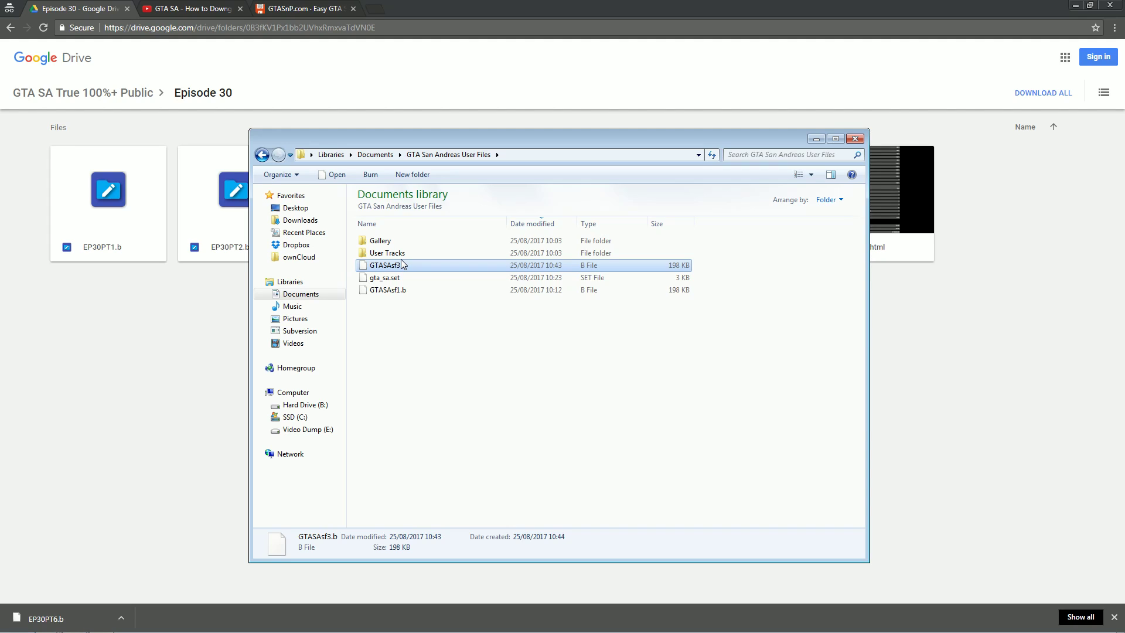
Launch Grand Theft Auto: San Andreas from Steam on the GTX 970 at 1920 x 1080.
{"action": "left_click", "coordinate": [491, 362]}
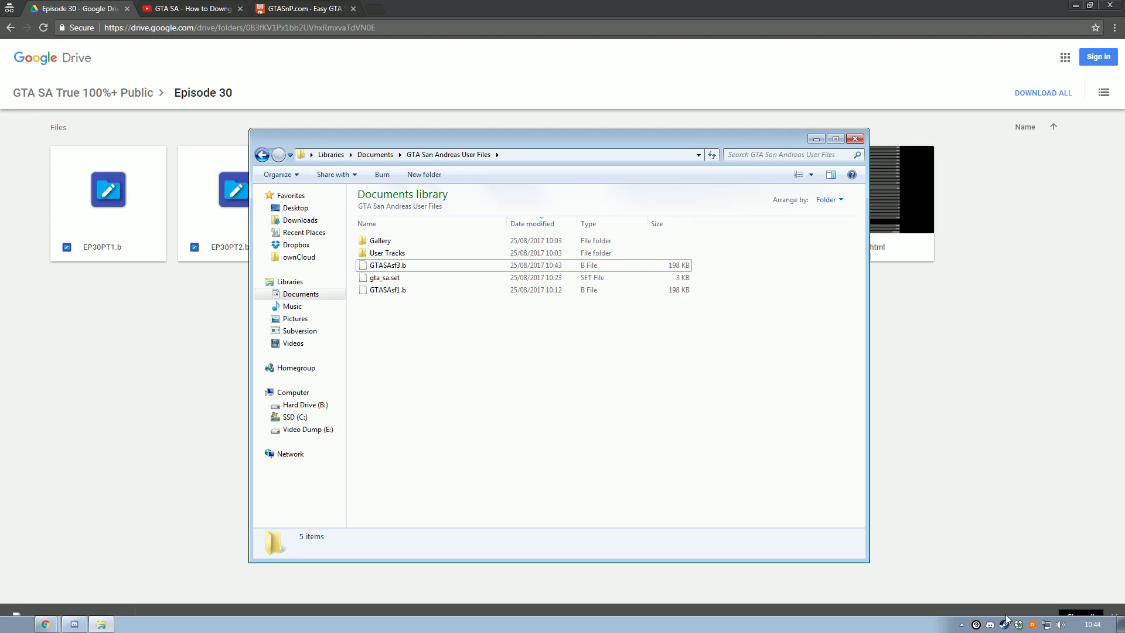
{"action": "left_click", "coordinate": [1005, 627]}
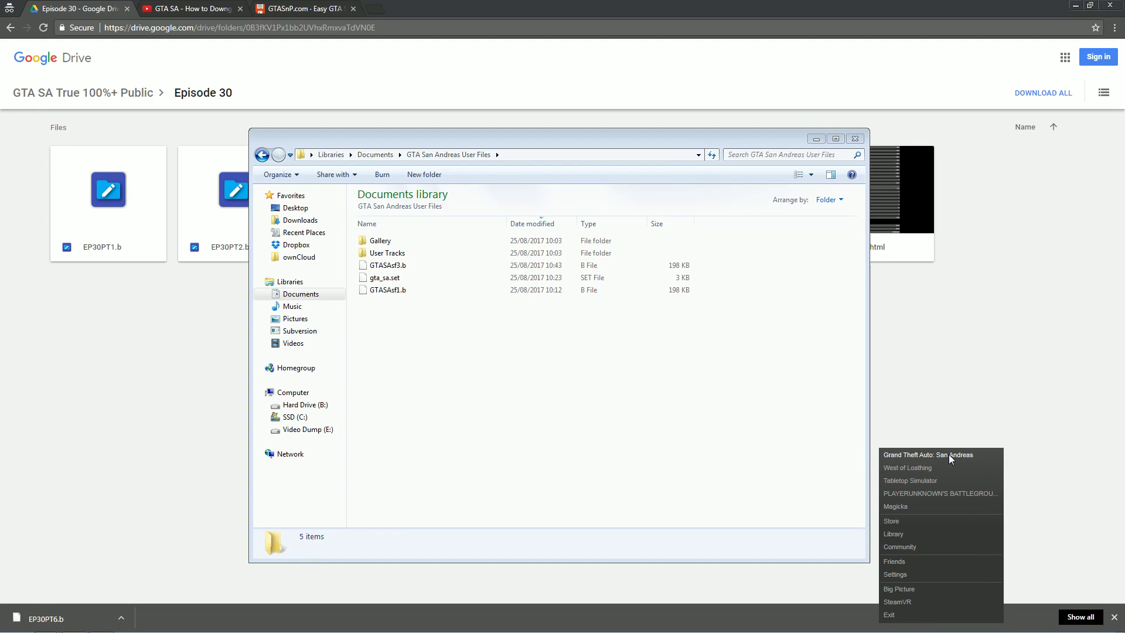
{"action": "left_click", "coordinate": [950, 455]}
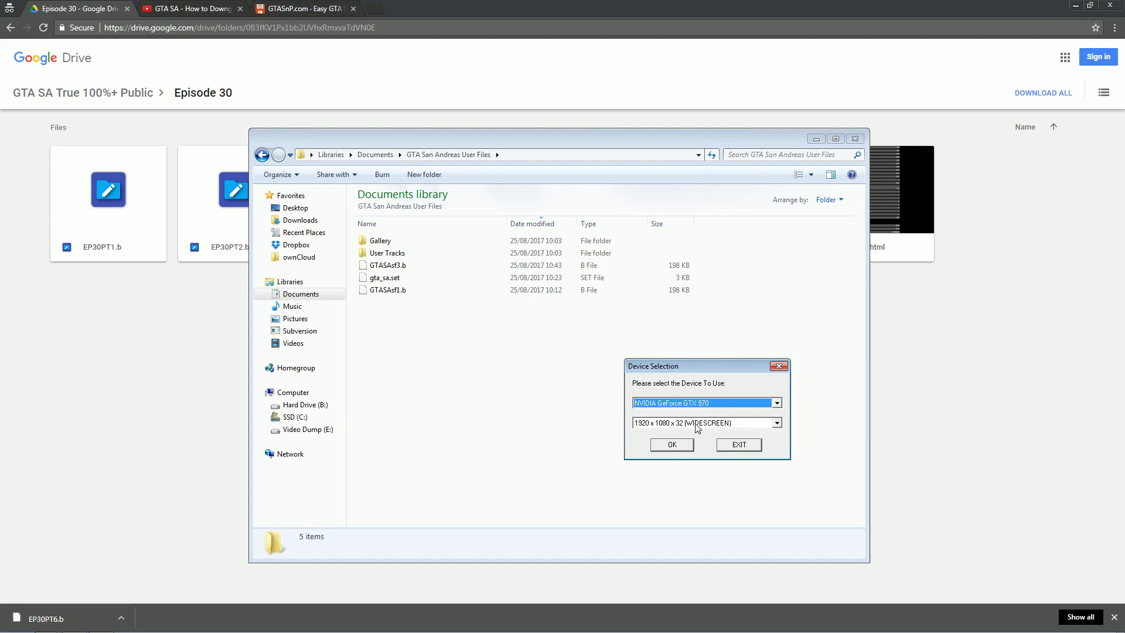
{"action": "left_click", "coordinate": [672, 444]}
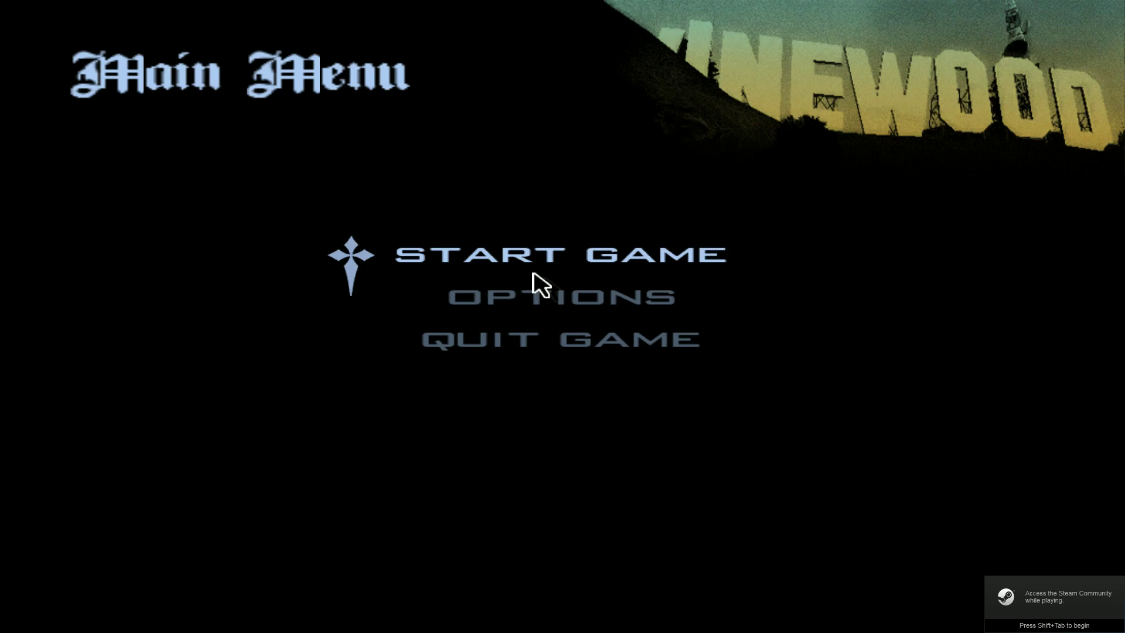
Load the NRG-500 save from the game's Load Game list.
{"action": "left_click", "coordinate": [527, 268]}
{"action": "left_click", "coordinate": [451, 275]}
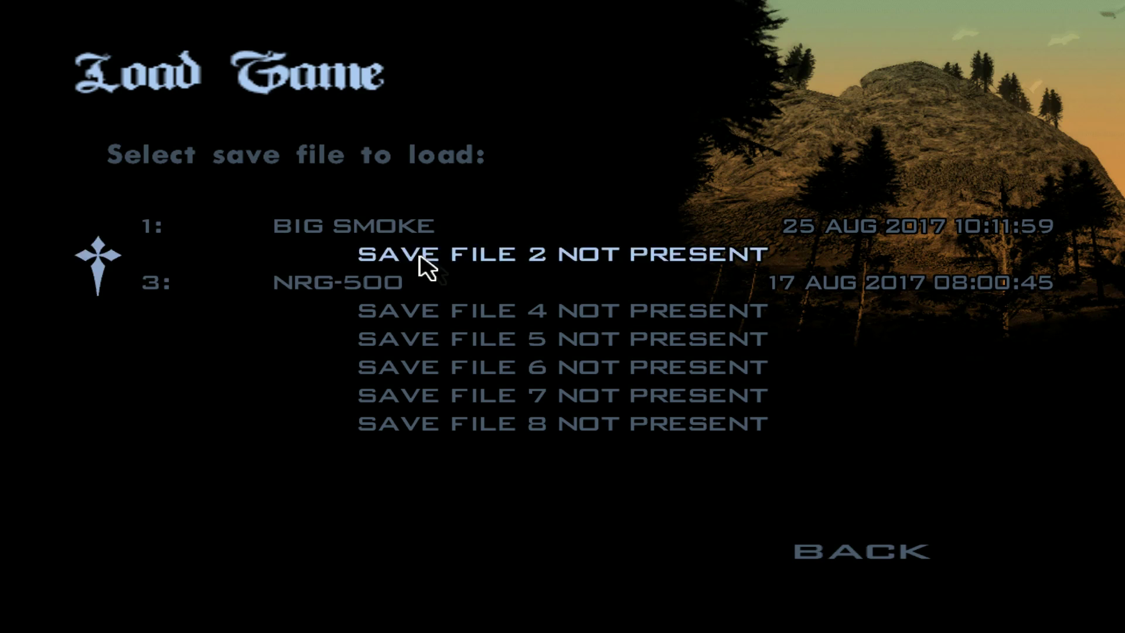
{"action": "left_click", "coordinate": [417, 227]}
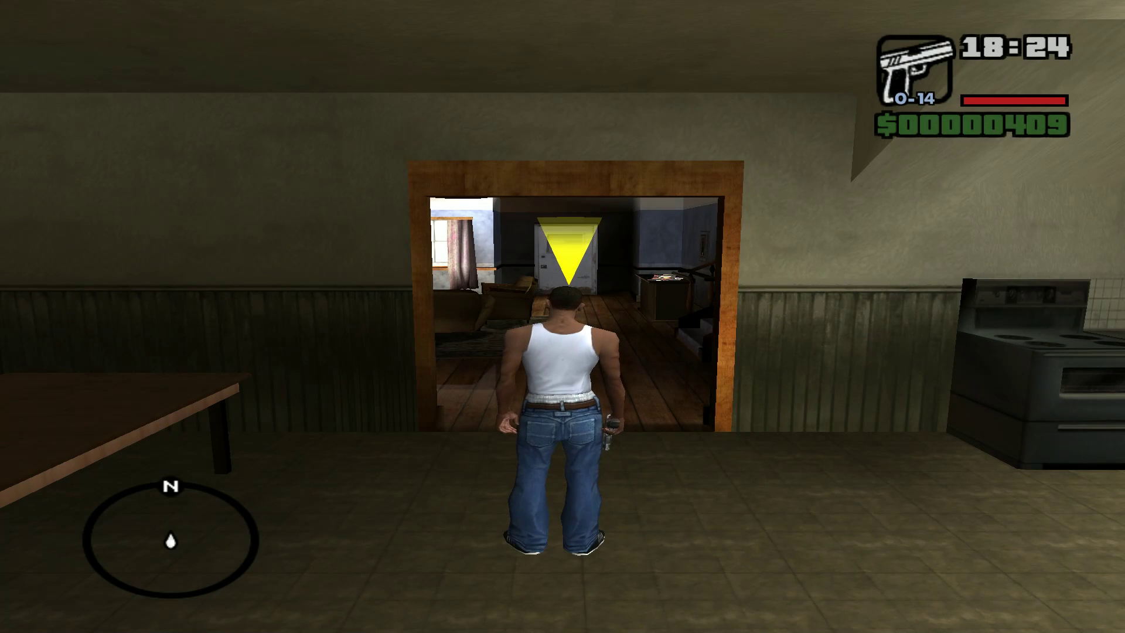
{"action": "key", "text": "Escape"}
{"action": "left_click", "coordinate": [562, 251]}
{"action": "left_click", "coordinate": [434, 280]}
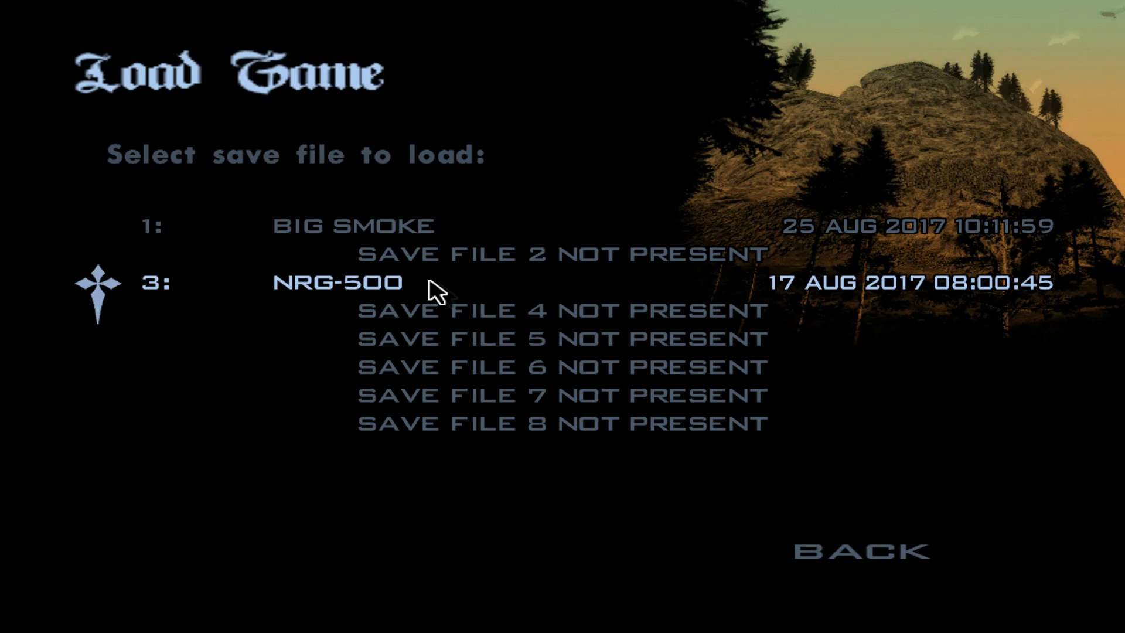
{"action": "left_click", "coordinate": [429, 282]}
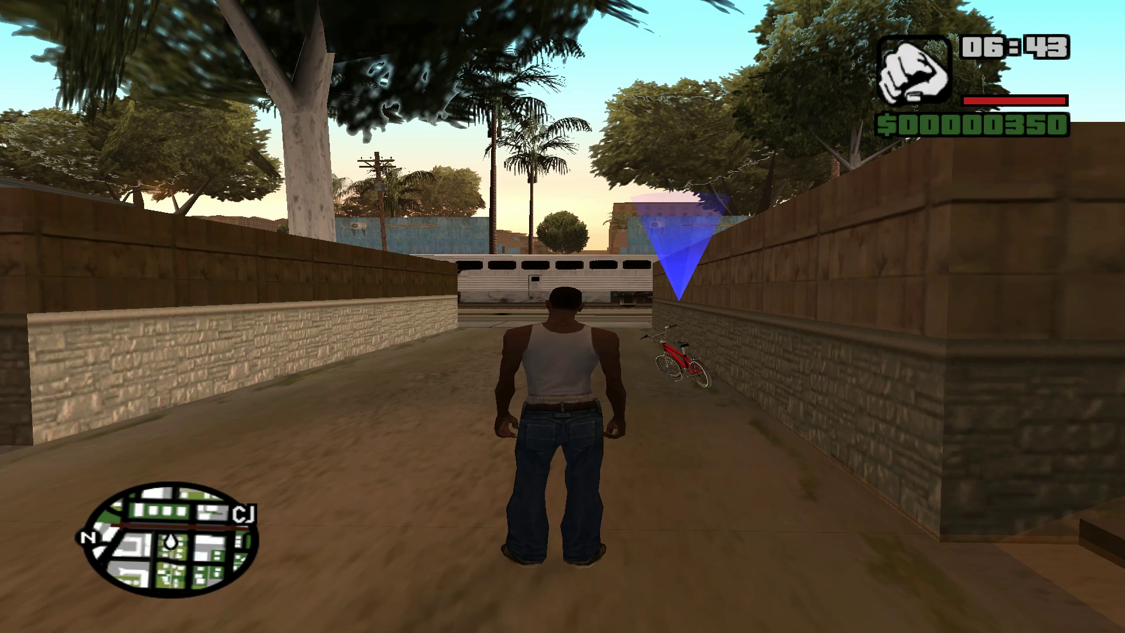
Quit Grand Theft Auto: San Andreas back to the desktop.
{"action": "key", "text": "Escape"}
{"action": "left_click", "coordinate": [603, 466]}
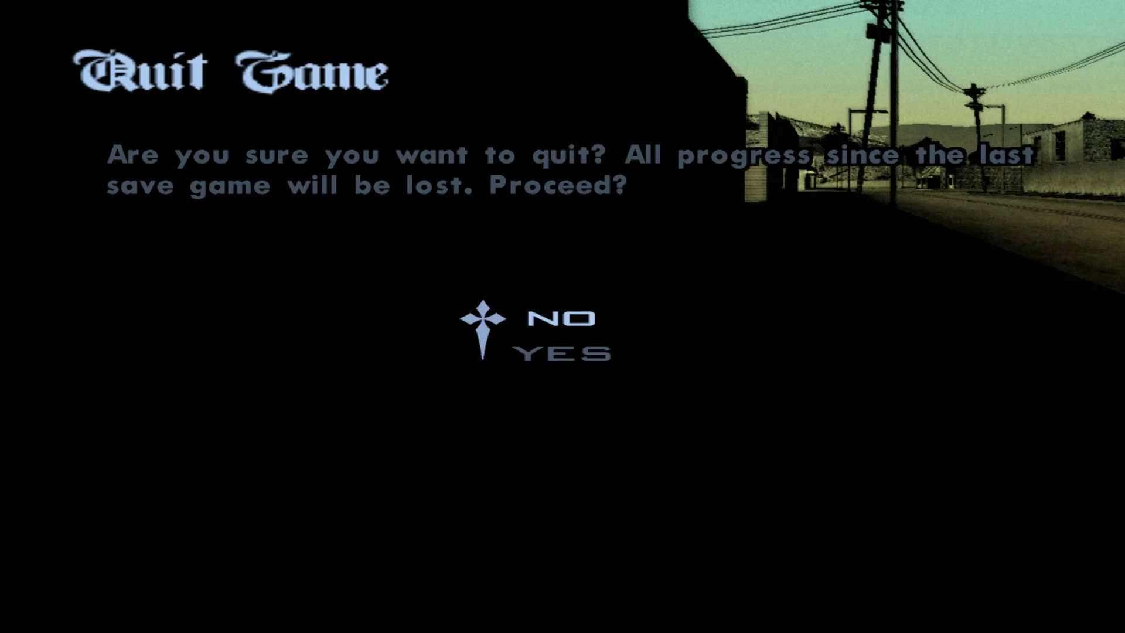
{"action": "left_click", "coordinate": [556, 371]}
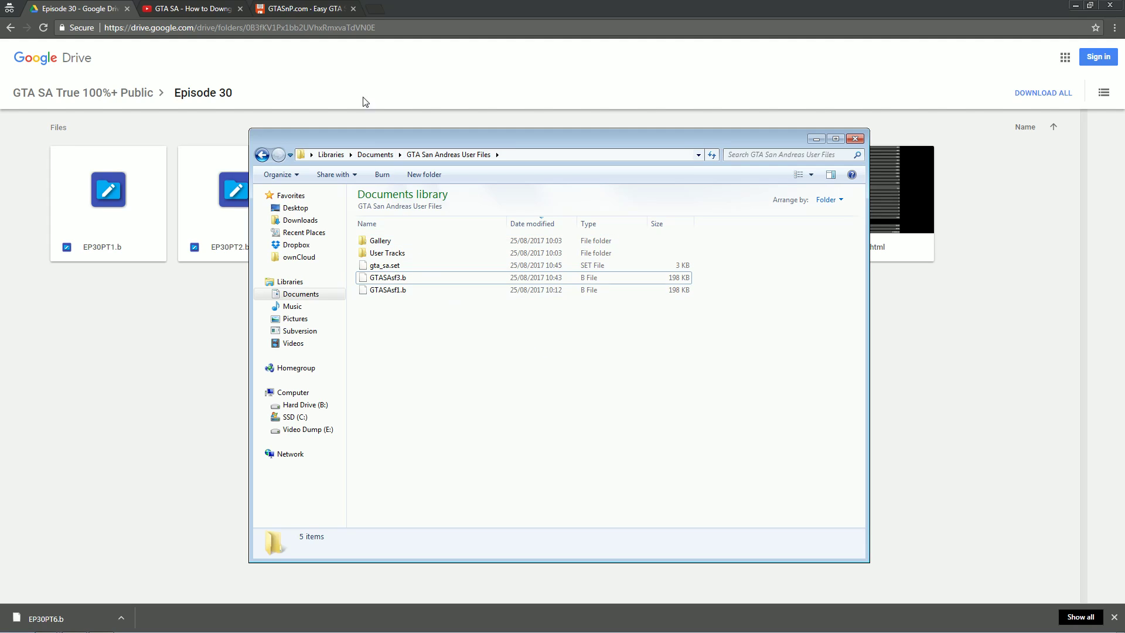
Read GTASnP's About page, return to the Upload page, and reopen the User Files folder.
{"action": "left_click", "coordinate": [285, 9]}
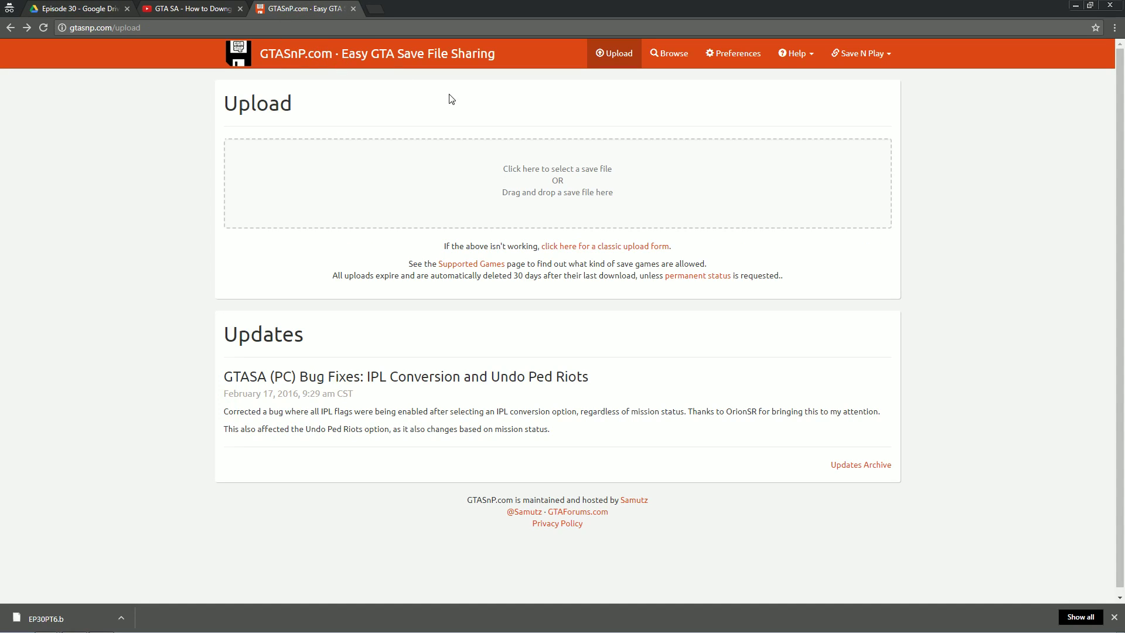
{"action": "left_click", "coordinate": [788, 58]}
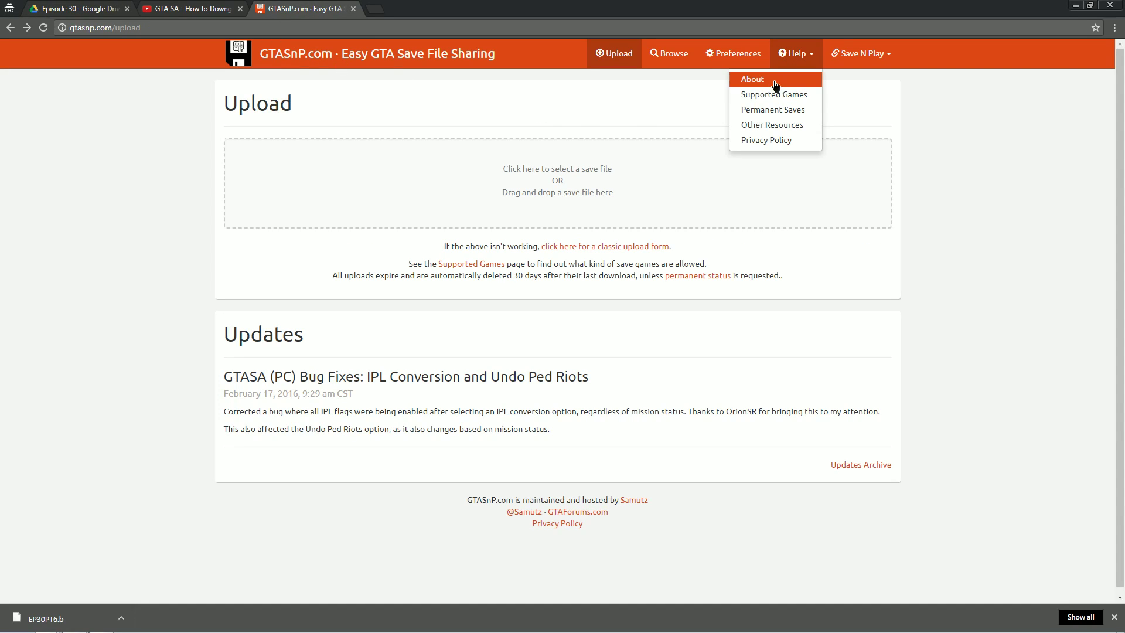
{"action": "left_click", "coordinate": [782, 80]}
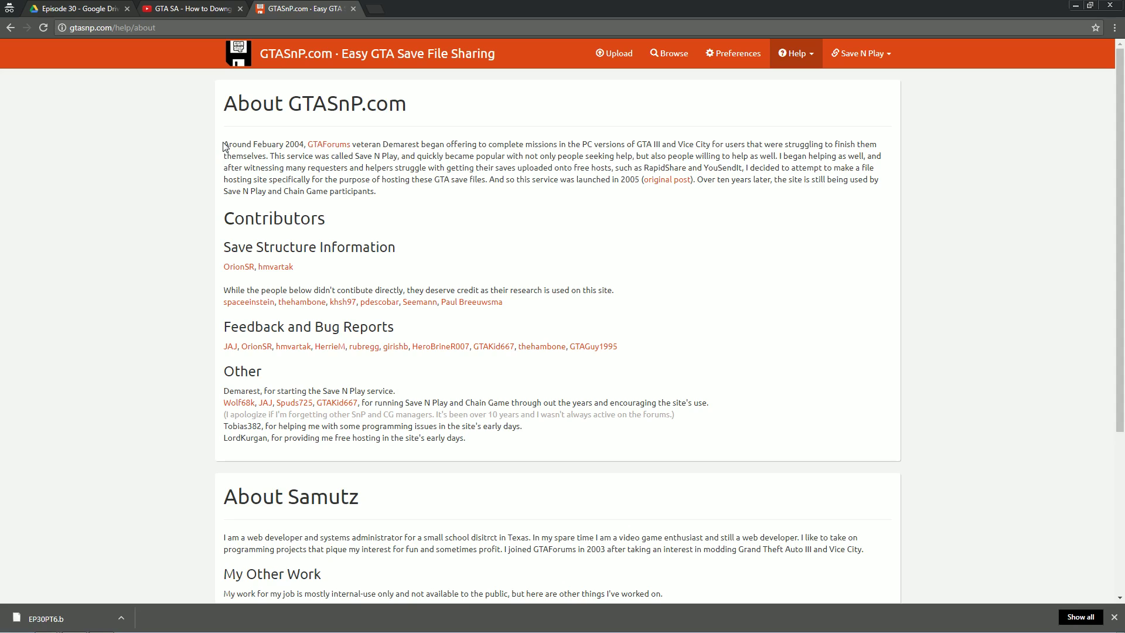
{"action": "left_click_drag", "start_coordinate": [224, 144], "coordinate": [499, 169]}
{"action": "left_click", "coordinate": [498, 169]}
{"action": "left_click", "coordinate": [271, 55]}
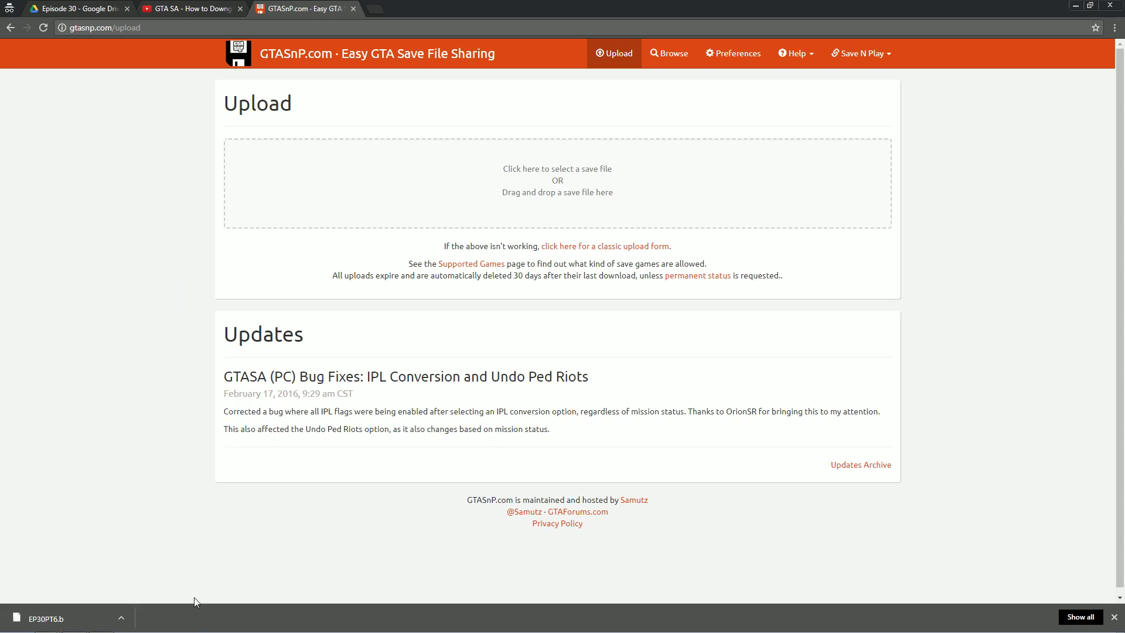
{"action": "left_click", "coordinate": [101, 626]}
Select GTASAsf1.b and move the Explorer window aside to uncover the upload area.
{"action": "left_click", "coordinate": [388, 290]}
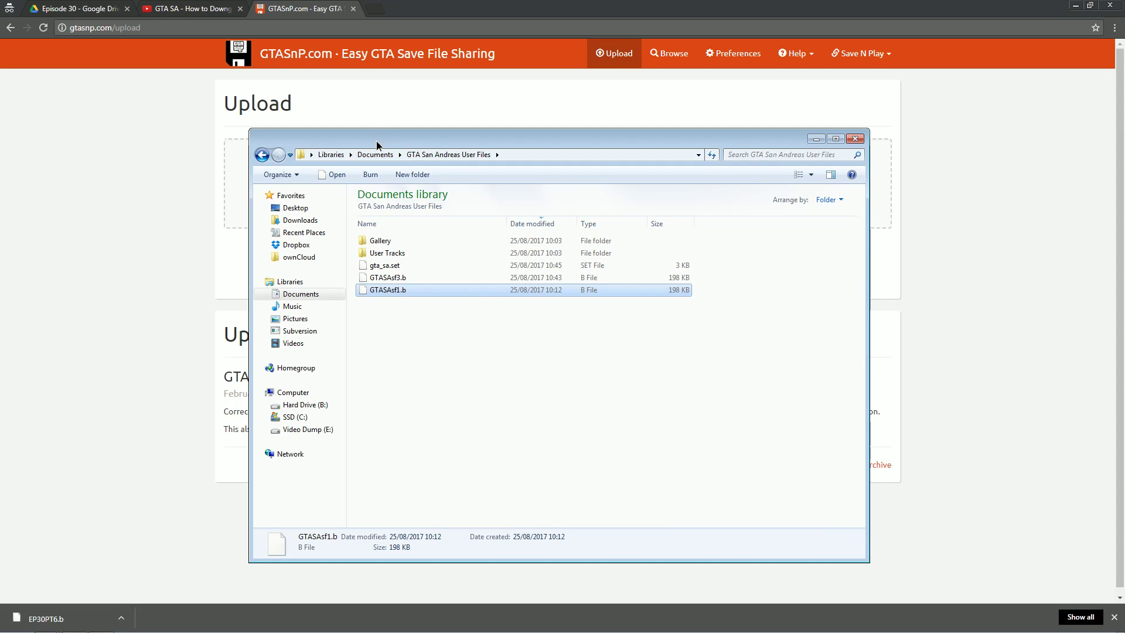
{"action": "left_click_drag", "start_coordinate": [381, 141], "coordinate": [651, 176]}
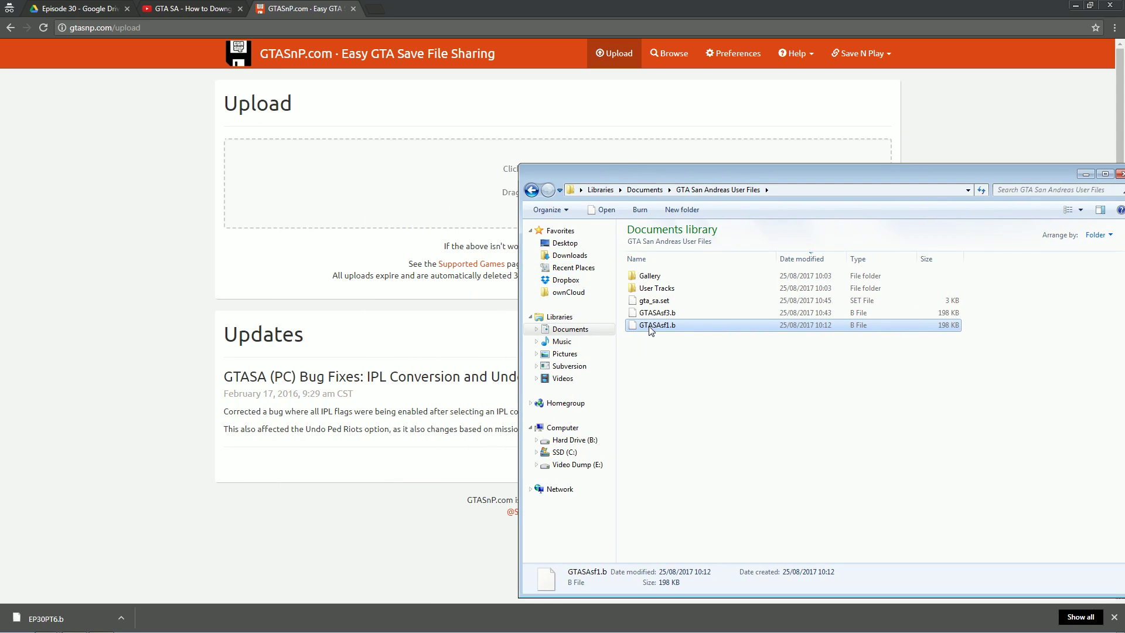
Upload GTASAsf1.b and review its 0.53% progress, $409 cash and Big Smoke save name.
{"action": "left_click_drag", "start_coordinate": [393, 178], "coordinate": [392, 178]}
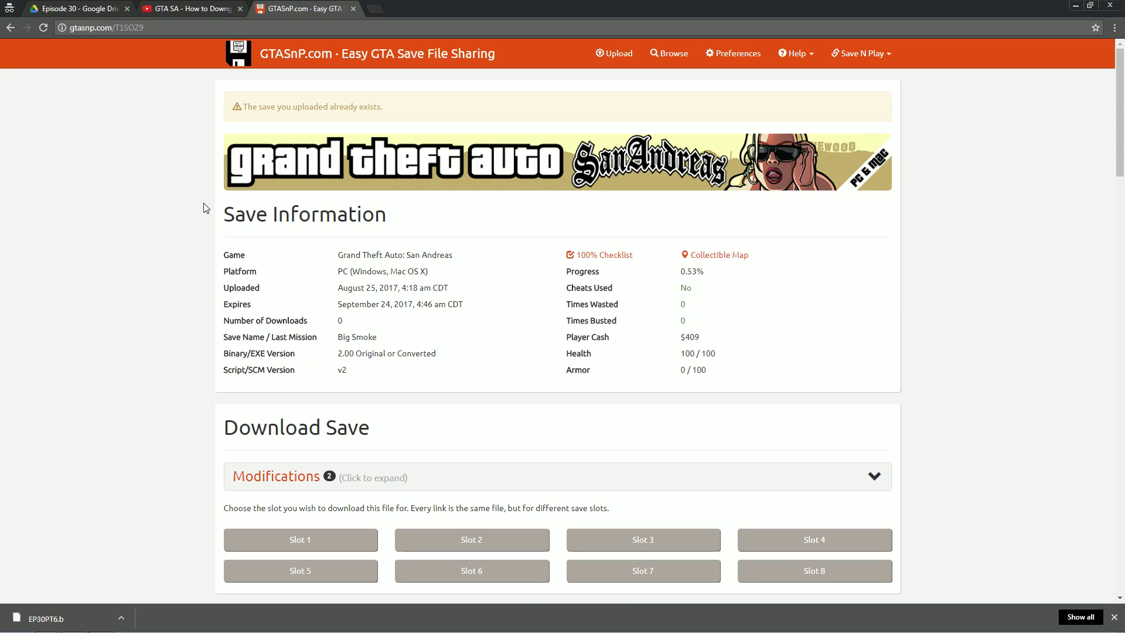
{"action": "double_click", "coordinate": [691, 271]}
{"action": "double_click", "coordinate": [690, 337]}
{"action": "left_click", "coordinate": [372, 308]}
{"action": "left_click_drag", "start_coordinate": [337, 338], "coordinate": [439, 359]}
{"action": "left_click", "coordinate": [382, 352]}
Check the versions: Binary/EXE 2.00 Original or Converted and Script/SCM v2.
{"action": "left_click_drag", "start_coordinate": [351, 372], "coordinate": [225, 354]}
{"action": "left_click", "coordinate": [252, 365]}
{"action": "left_click_drag", "start_coordinate": [338, 353], "coordinate": [432, 354]}
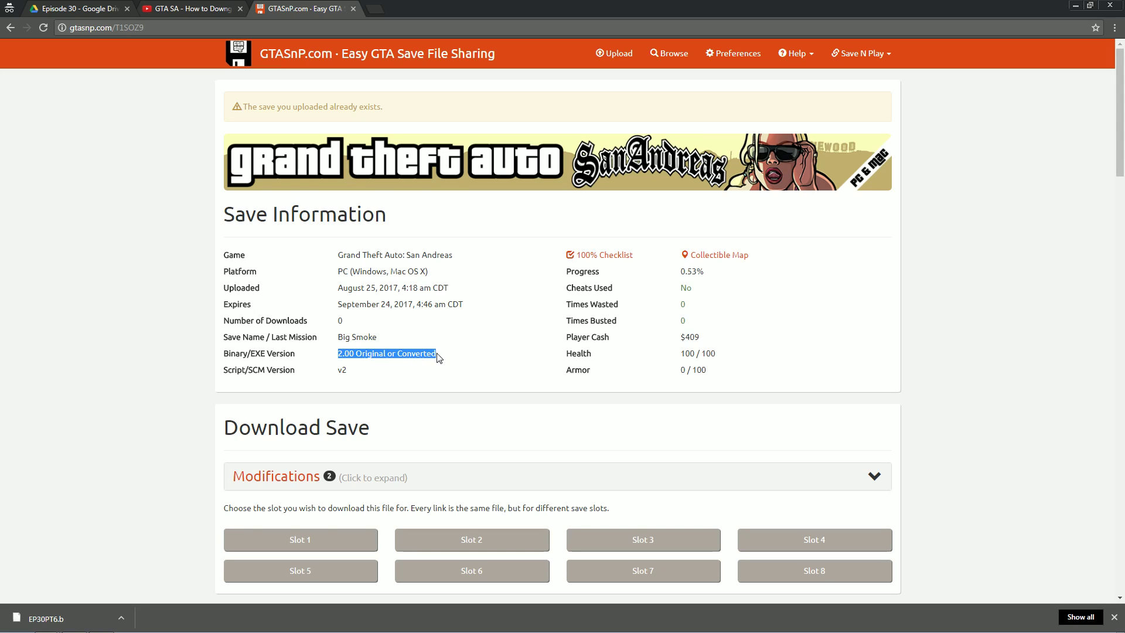
{"action": "double_click", "coordinate": [346, 353]}
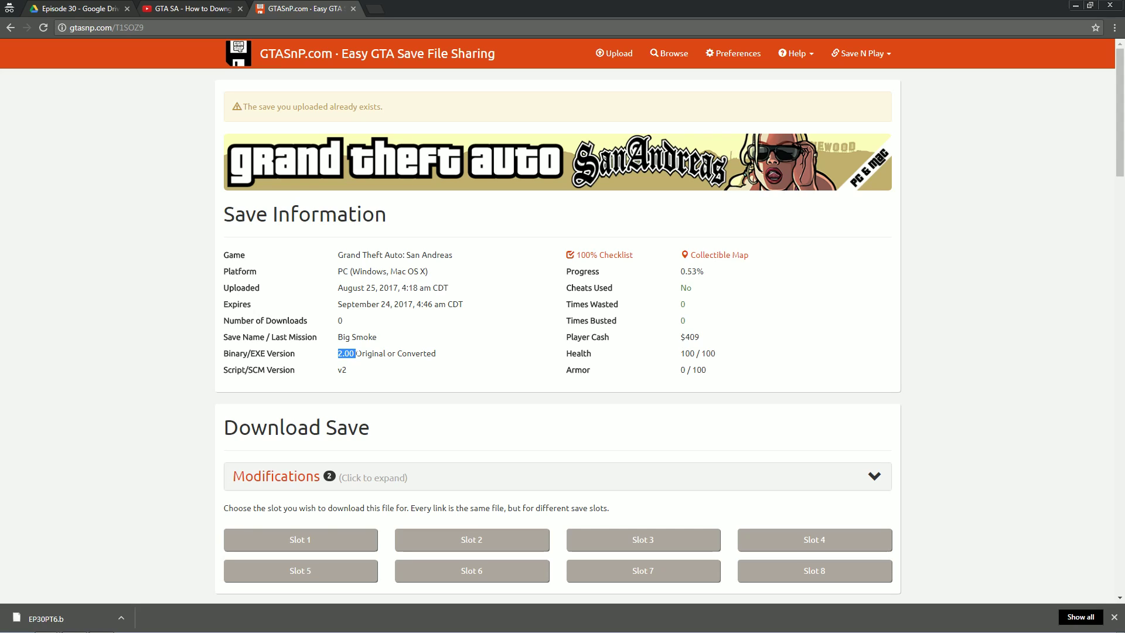
{"action": "double_click", "coordinate": [345, 369]}
{"action": "left_click", "coordinate": [360, 355]}
{"action": "left_click_drag", "start_coordinate": [346, 368], "coordinate": [229, 354]}
Upload GTASAsf3.b and verify NRG-500 shows Binary/EXE 1.01 Modified and Script/SCM v2.
{"action": "left_click", "coordinate": [239, 355]}
{"action": "key", "text": "alt+Left"}
{"action": "left_click", "coordinate": [101, 624]}
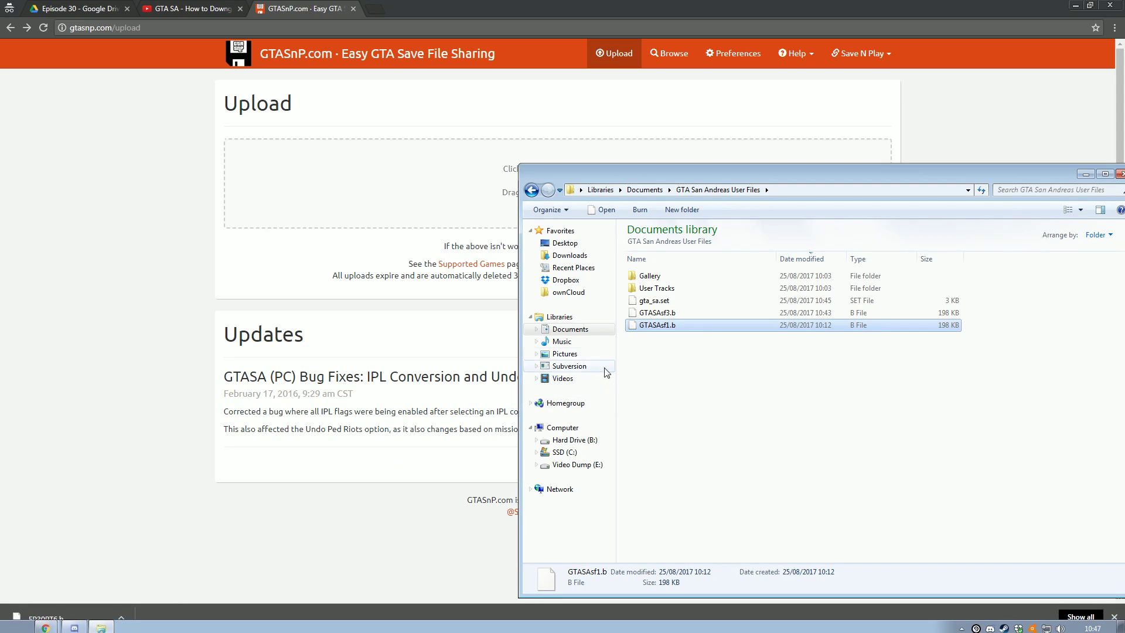
{"action": "left_click", "coordinate": [665, 315]}
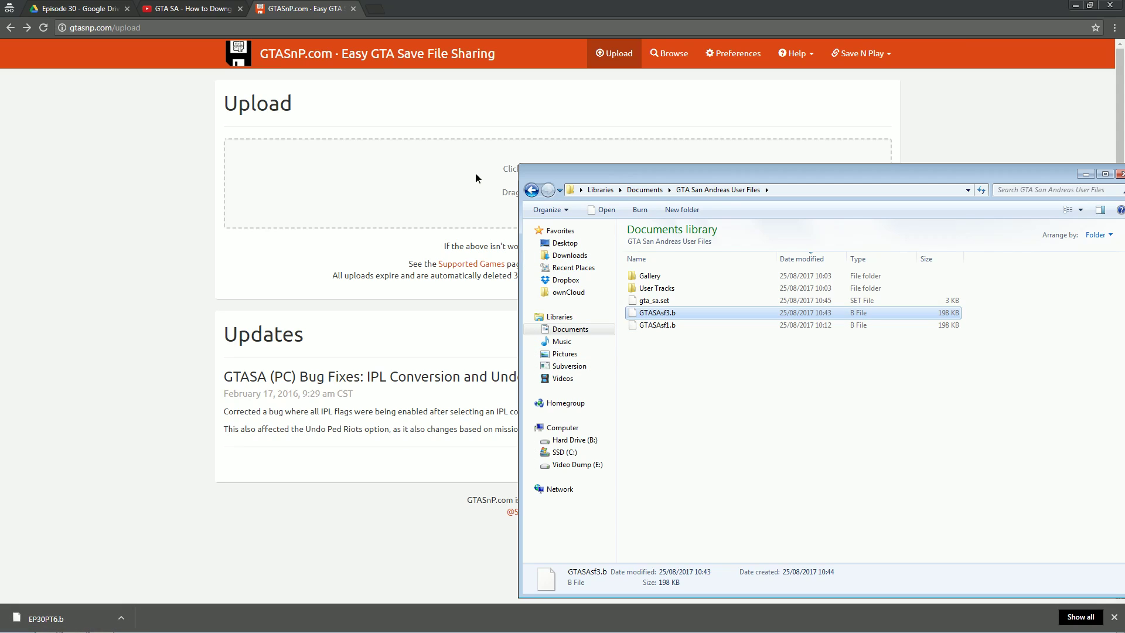
{"action": "left_click_drag", "start_coordinate": [475, 179], "coordinate": [475, 178]}
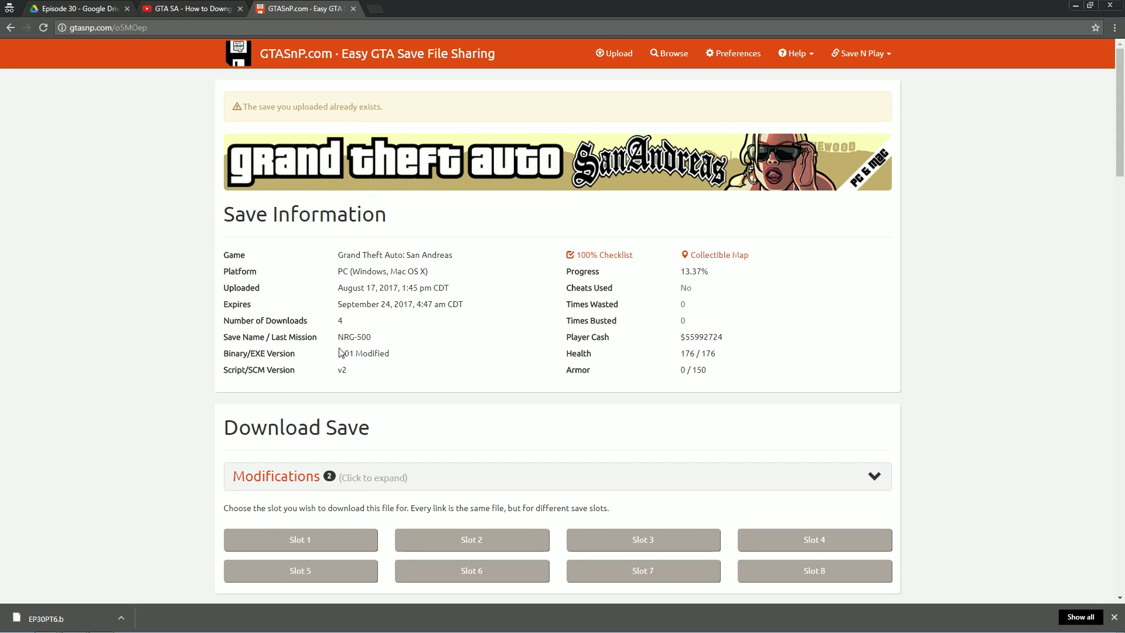
{"action": "left_click_drag", "start_coordinate": [339, 353], "coordinate": [390, 353]}
{"action": "left_click_drag", "start_coordinate": [353, 369], "coordinate": [343, 370]}
{"action": "left_click_drag", "start_coordinate": [339, 353], "coordinate": [390, 354]}
Expand Modifications and keep the Binary/EXE target version at Standard 2.0.
{"action": "left_click", "coordinate": [378, 355]}
{"action": "scroll", "coordinate": [377, 354], "scroll_direction": "down", "scroll_amount": 3}
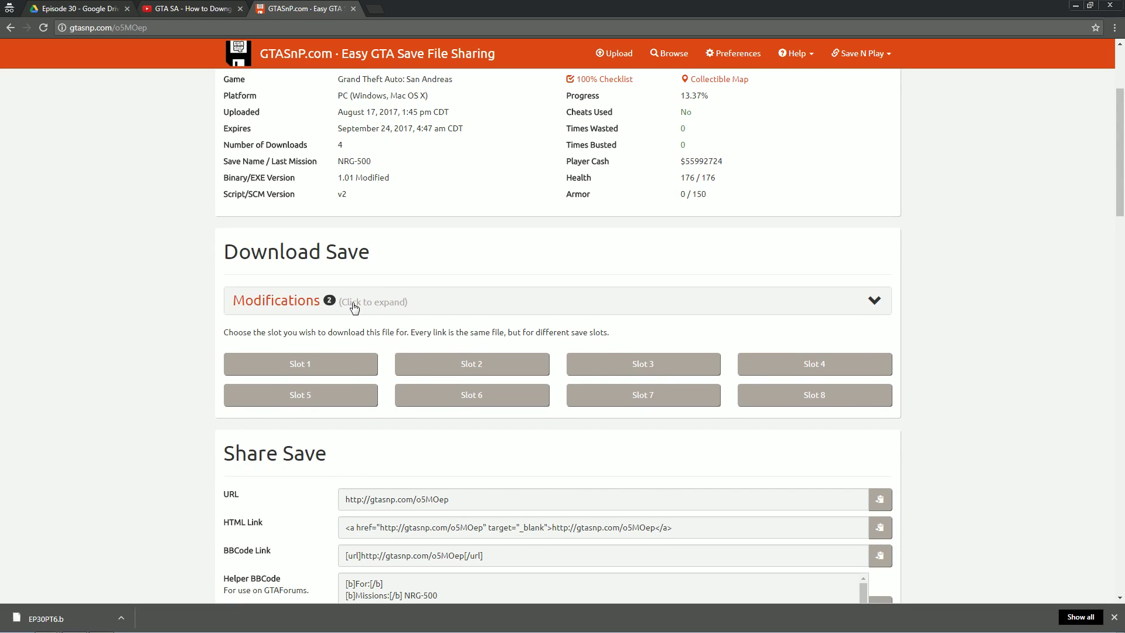
{"action": "left_click", "coordinate": [368, 305]}
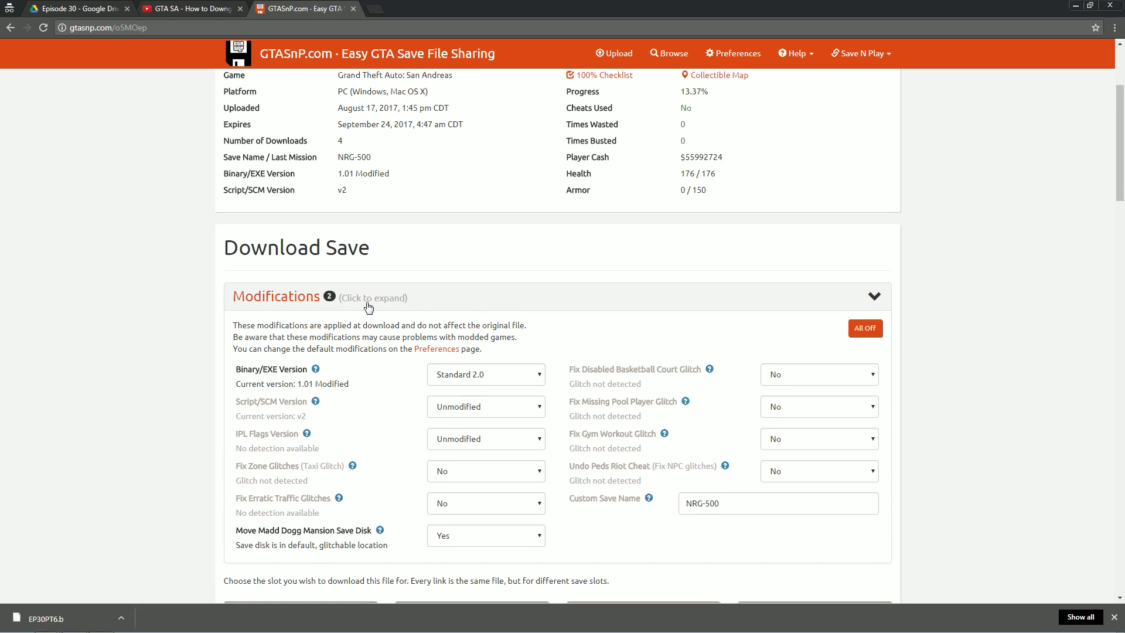
{"action": "scroll", "coordinate": [368, 306], "scroll_direction": "down", "scroll_amount": 1}
{"action": "left_click_drag", "start_coordinate": [237, 329], "coordinate": [350, 330]}
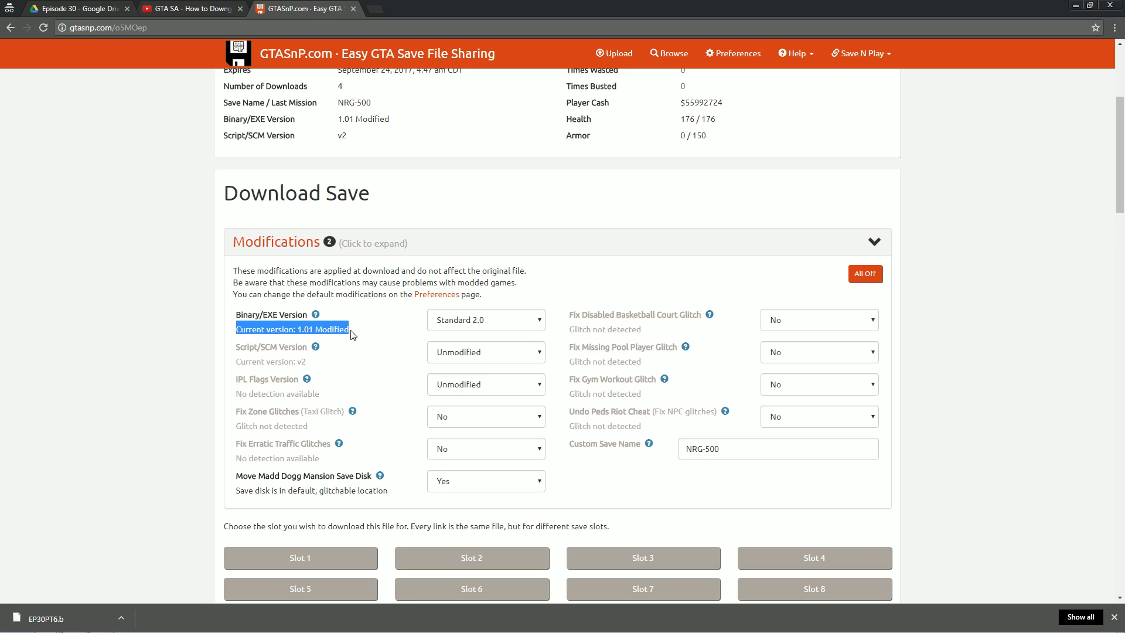
{"action": "left_click", "coordinate": [474, 324]}
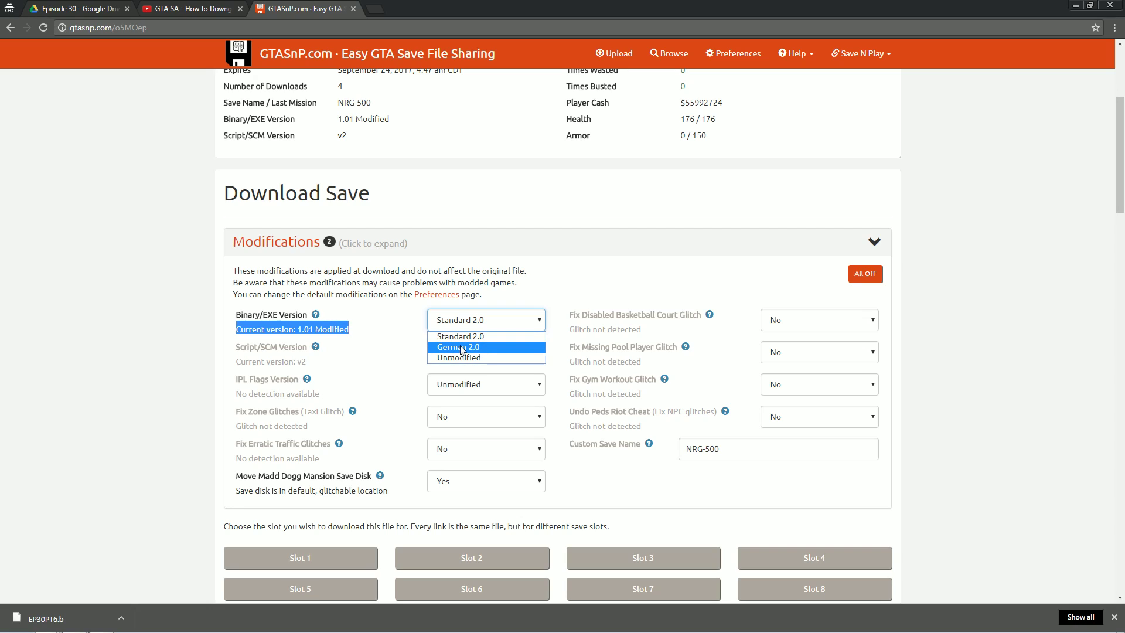
{"action": "left_click", "coordinate": [455, 338]}
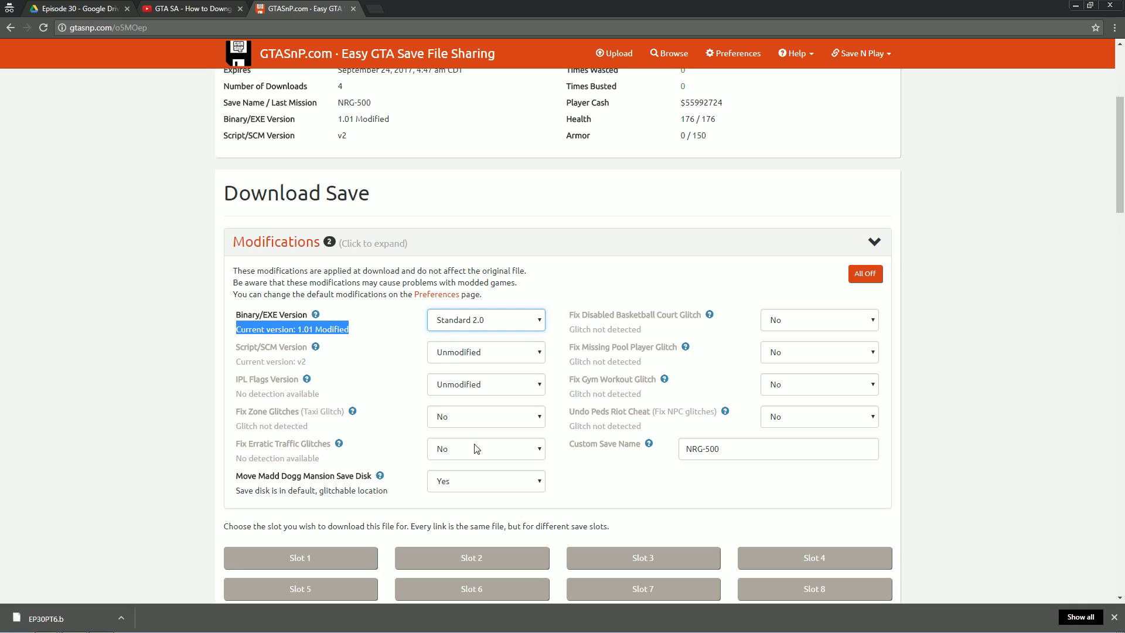
Set 'Move Madd Dogg Mansion Save Disk' to No.
{"action": "triple_click", "coordinate": [237, 425]}
{"action": "left_click", "coordinate": [290, 395]}
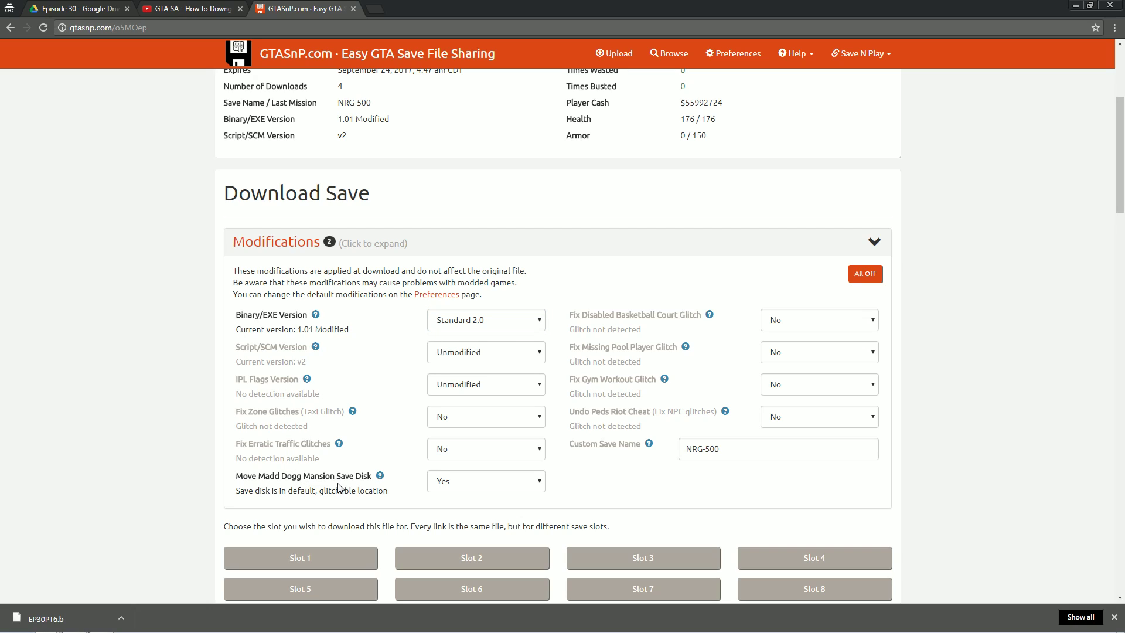
{"action": "left_click_drag", "start_coordinate": [236, 490], "coordinate": [388, 489]}
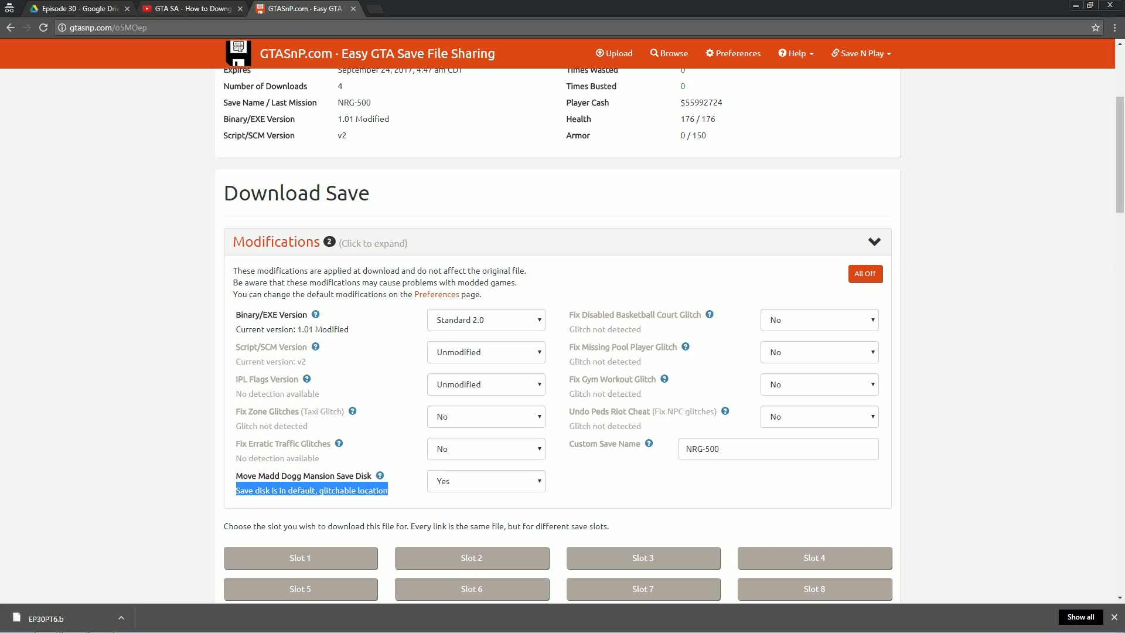
{"action": "left_click", "coordinate": [389, 490]}
{"action": "left_click", "coordinate": [459, 481]}
{"action": "left_click", "coordinate": [458, 505]}
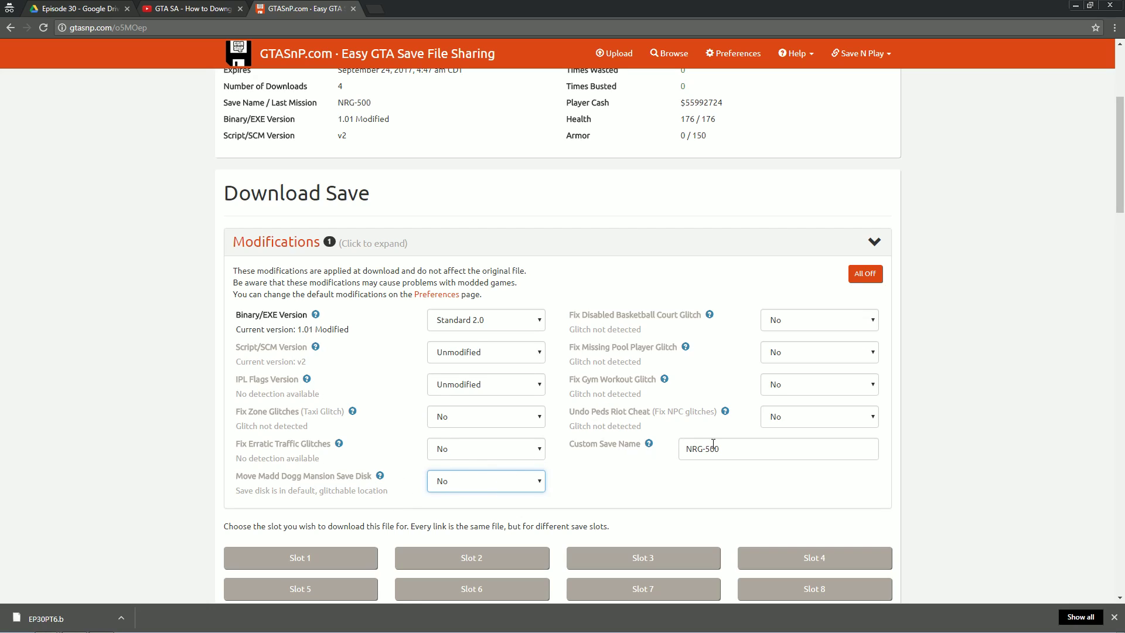
Replace the custom save name NRG-500 with 'fixed 100 save'.
{"action": "left_click_drag", "start_coordinate": [736, 449], "coordinate": [685, 449]}
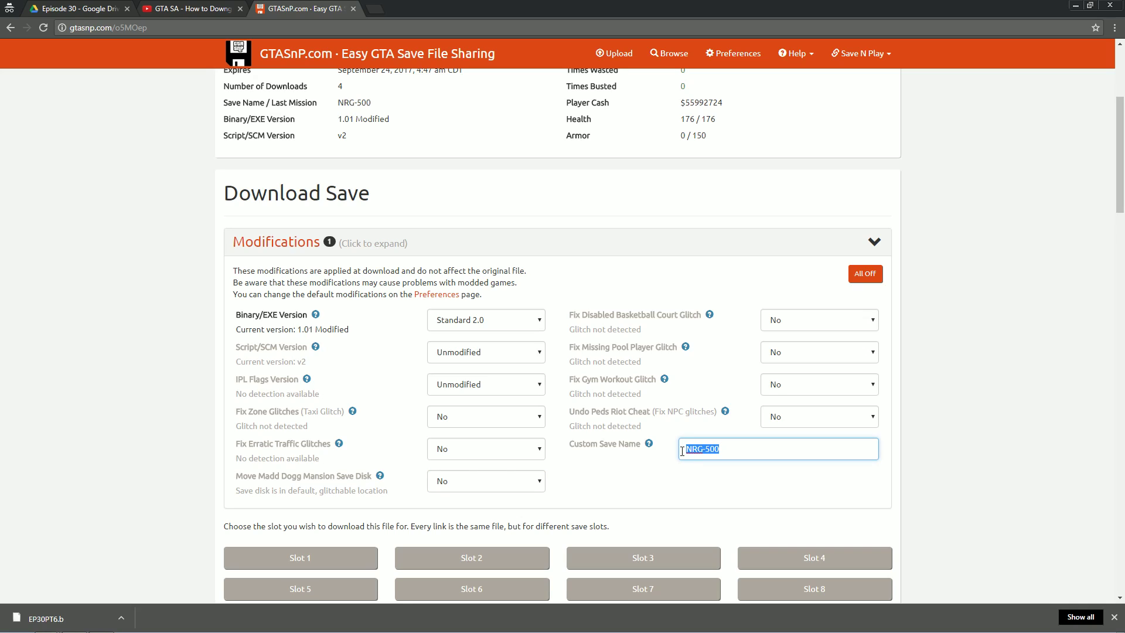
{"action": "type", "text": "fixed 100 save"}
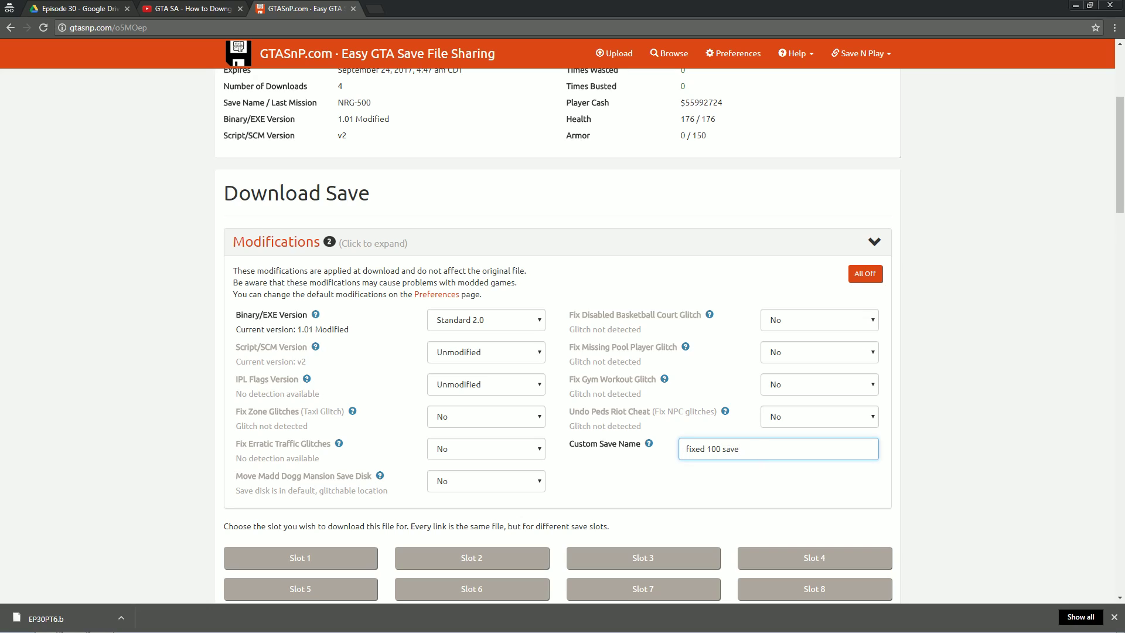
{"action": "left_click_drag", "start_coordinate": [740, 449], "coordinate": [681, 446]}
{"action": "left_click", "coordinate": [757, 448]}
{"action": "left_click_drag", "start_coordinate": [757, 448], "coordinate": [684, 448]}
{"action": "left_click", "coordinate": [710, 447]}
{"action": "key", "text": "ctrl+a"}
{"action": "left_click", "coordinate": [710, 448]}
{"action": "key", "text": "ctrl+a"}
{"action": "left_click", "coordinate": [748, 447]}
{"action": "scroll", "coordinate": [614, 408], "scroll_direction": "down", "scroll_amount": 2}
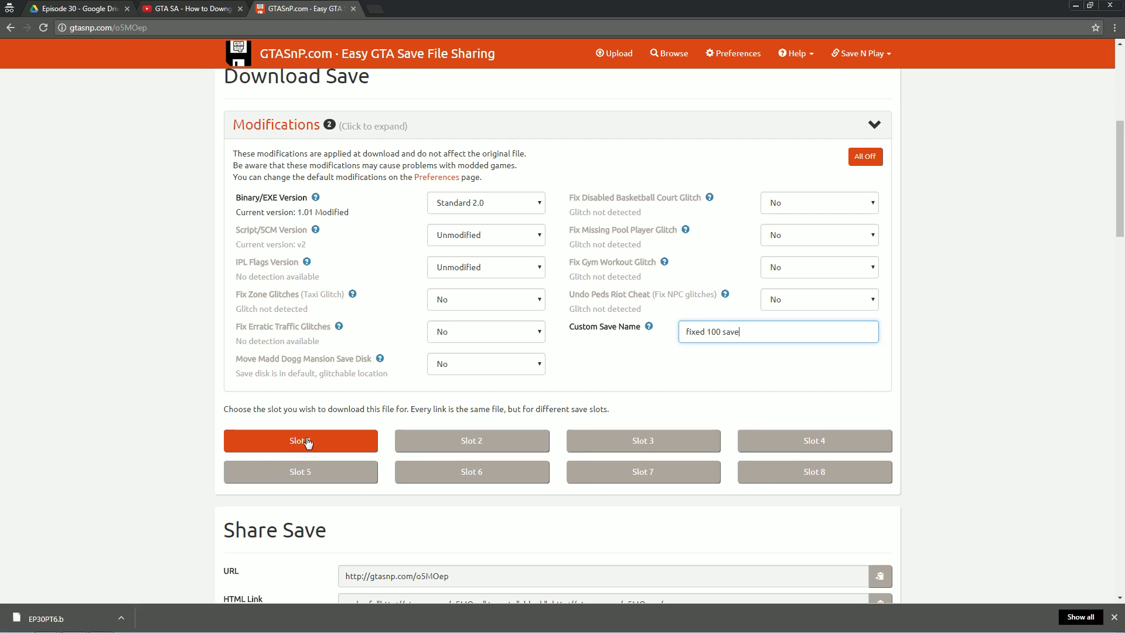
Download the slot 5 save GTASASF5.B and copy it into the GTA San Andreas User Files folder.
{"action": "left_click", "coordinate": [294, 479]}
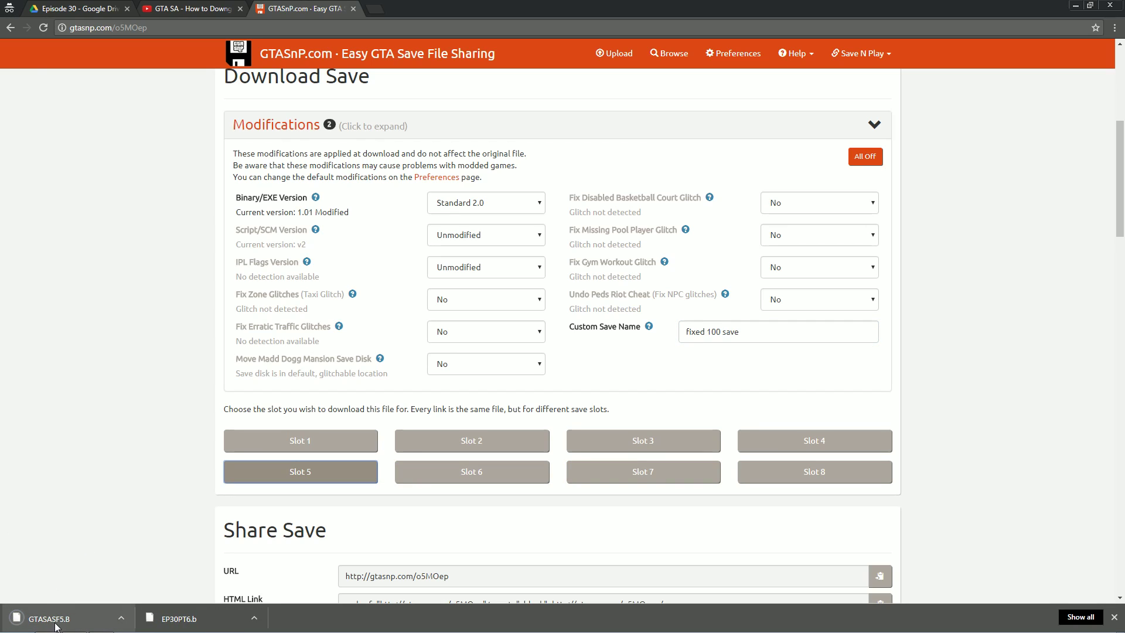
{"action": "left_click", "coordinate": [103, 623]}
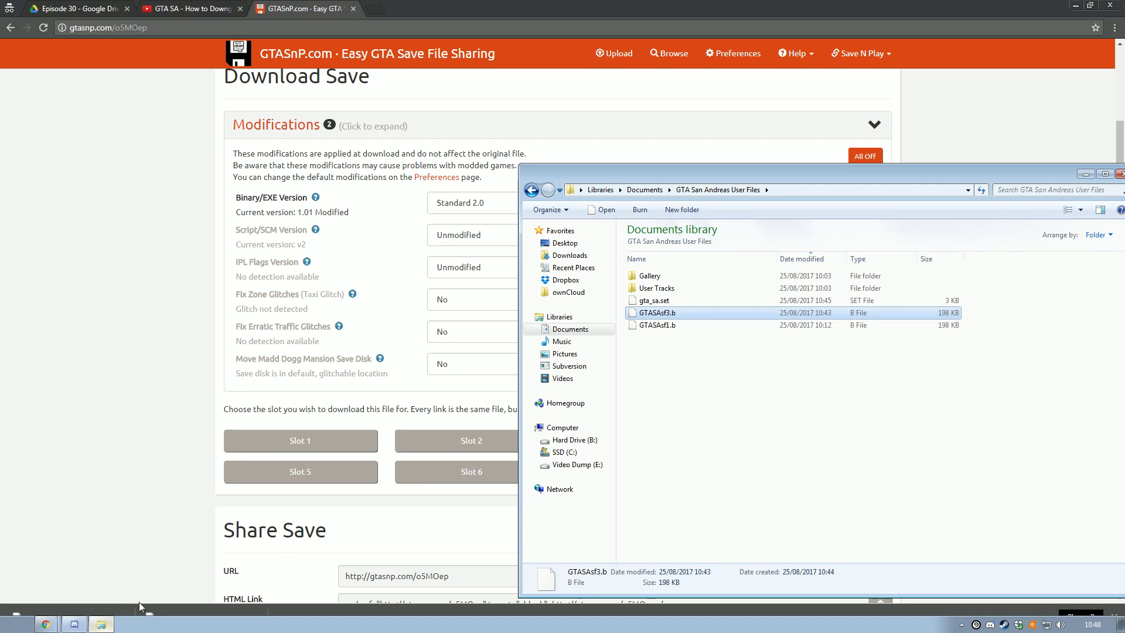
{"action": "left_click_drag", "start_coordinate": [48, 619], "coordinate": [651, 393]}
{"action": "left_click", "coordinate": [669, 301]}
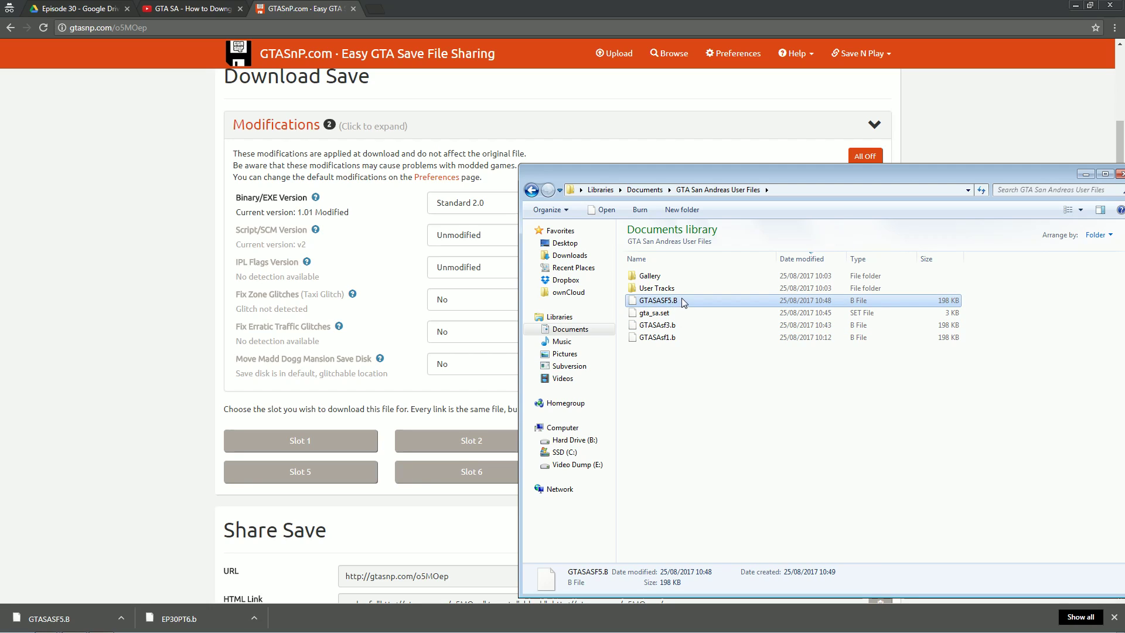
Launch Grand Theft Auto: San Andreas from the Steam tray menu.
{"action": "left_click", "coordinate": [678, 395]}
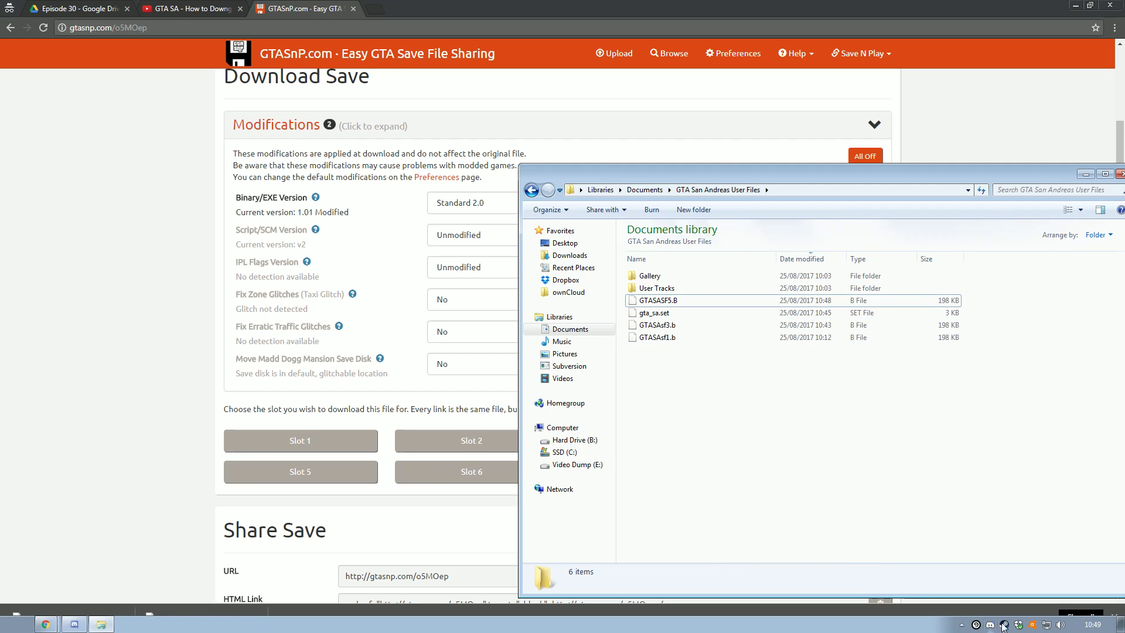
{"action": "right_click", "coordinate": [1003, 624]}
{"action": "left_click", "coordinate": [934, 452]}
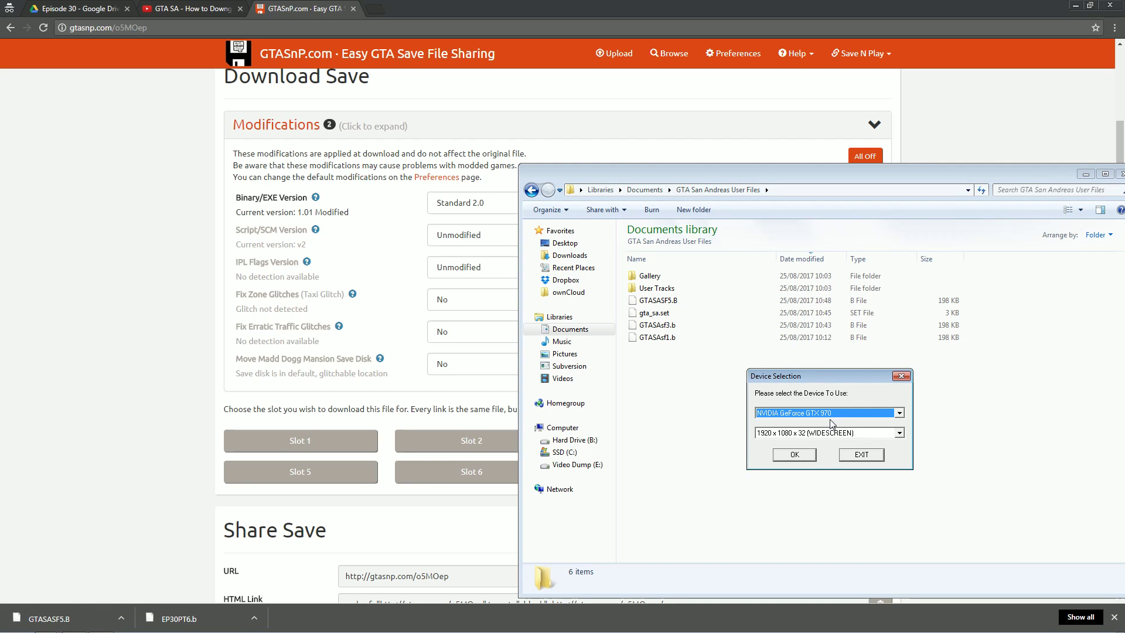
Load the slot 5 'FIXED 100 SAVE' game from the main menu, then quit the game.
{"action": "key", "text": "Return"}
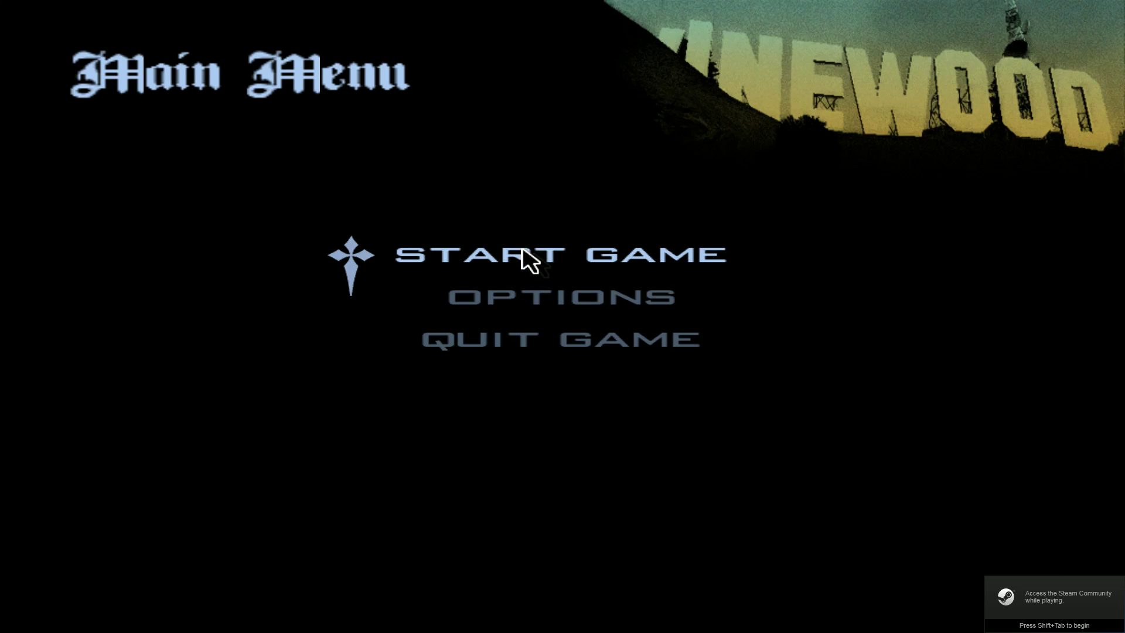
{"action": "left_click", "coordinate": [527, 262]}
{"action": "left_click", "coordinate": [432, 288]}
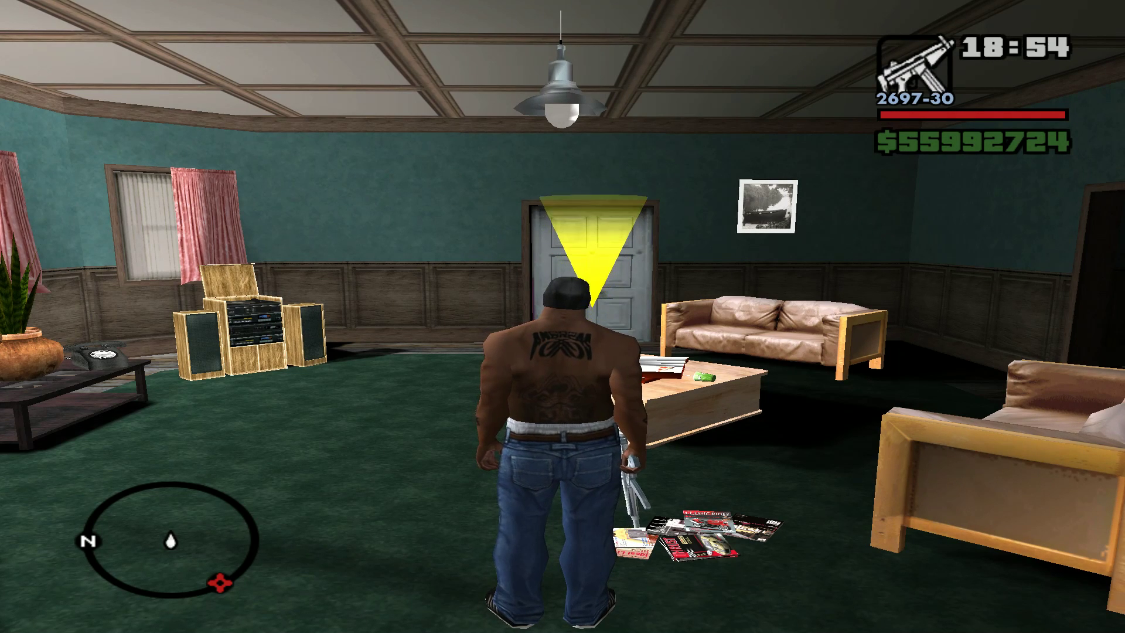
{"action": "key", "text": "Escape"}
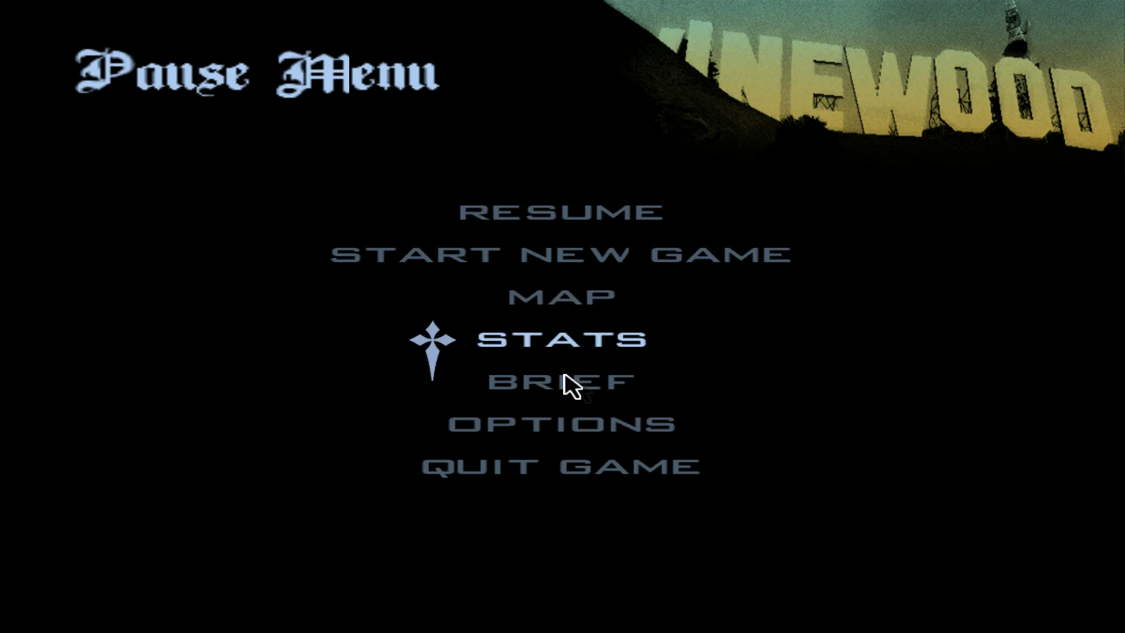
{"action": "left_click", "coordinate": [586, 485]}
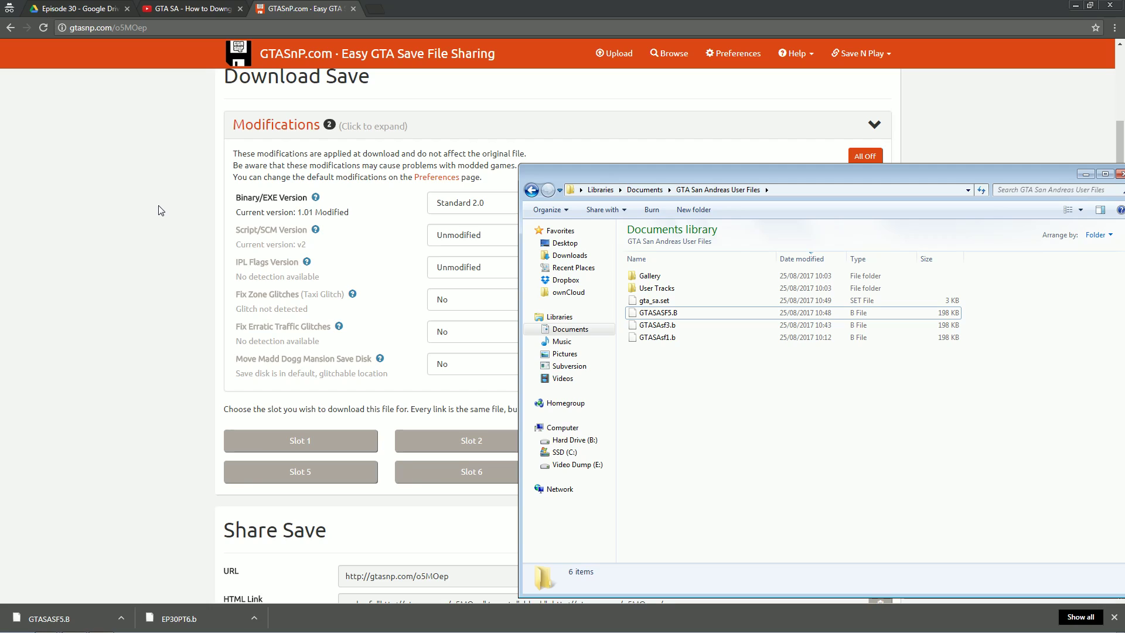
Return to the 'Episode 30 - Google Drive' tab and relaunch Grand Theft Auto: San Andreas from Steam.
{"action": "left_click", "coordinate": [79, 9]}
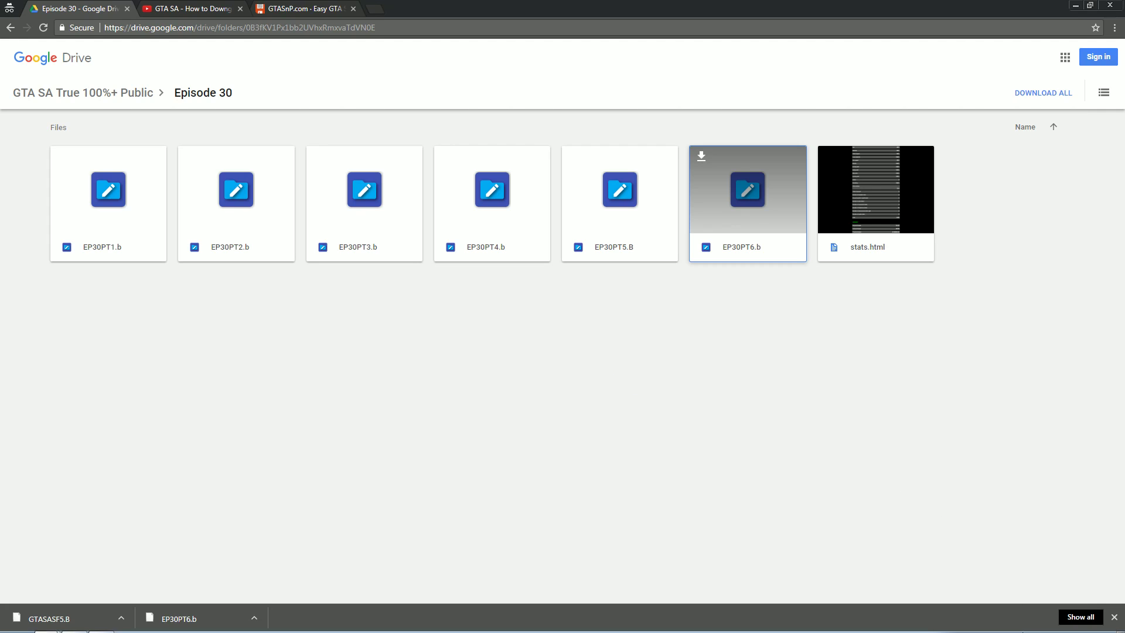
{"action": "right_click", "coordinate": [1004, 625]}
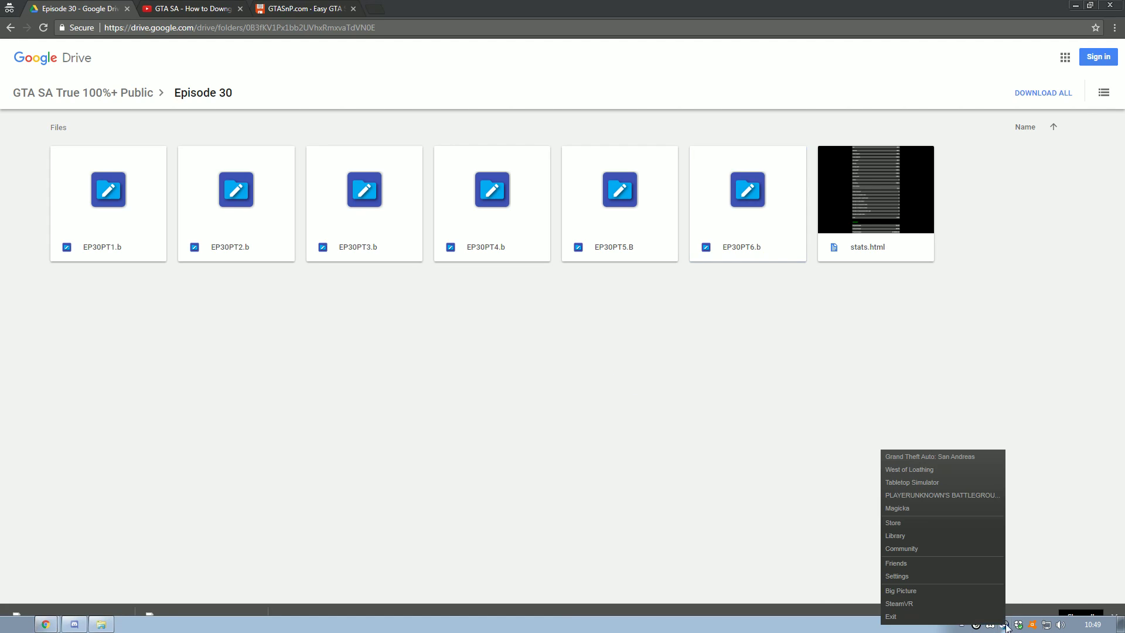
{"action": "left_click", "coordinate": [916, 456]}
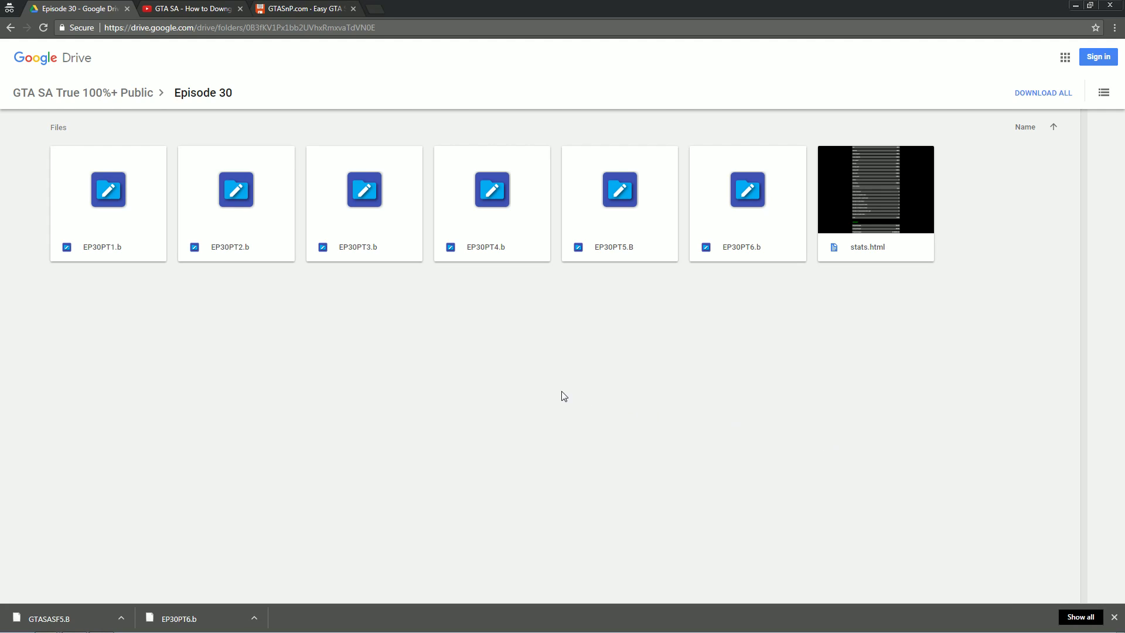
{"action": "left_click", "coordinate": [189, 4]}
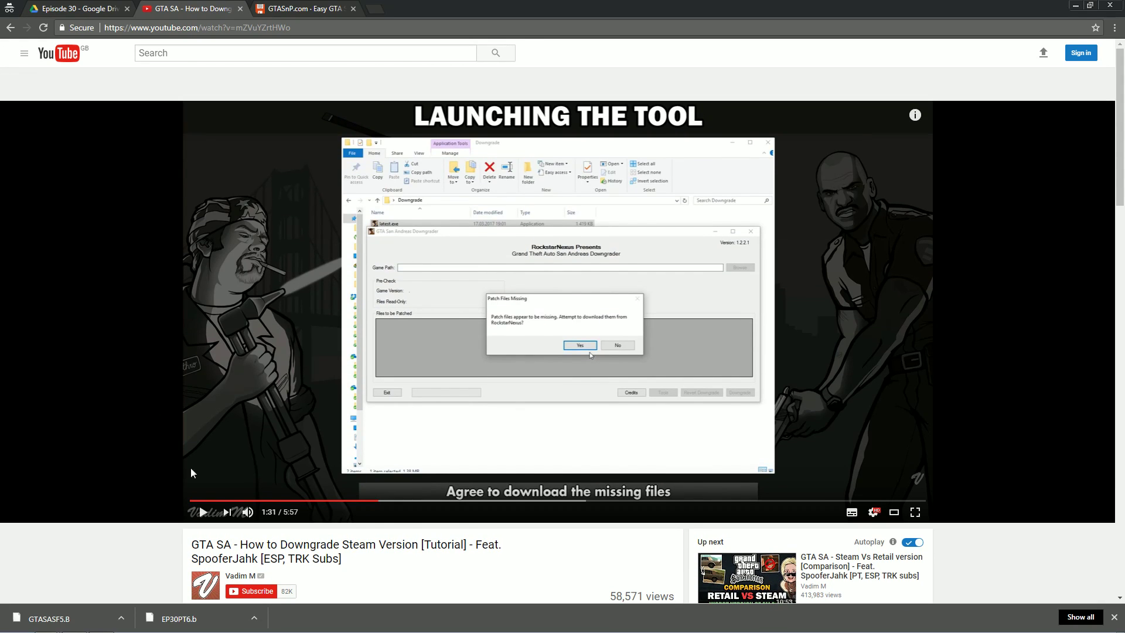
{"action": "left_click_drag", "start_coordinate": [252, 551], "coordinate": [437, 541]}
{"action": "left_click", "coordinate": [421, 543]}
{"action": "left_click_drag", "start_coordinate": [364, 501], "coordinate": [414, 501]}
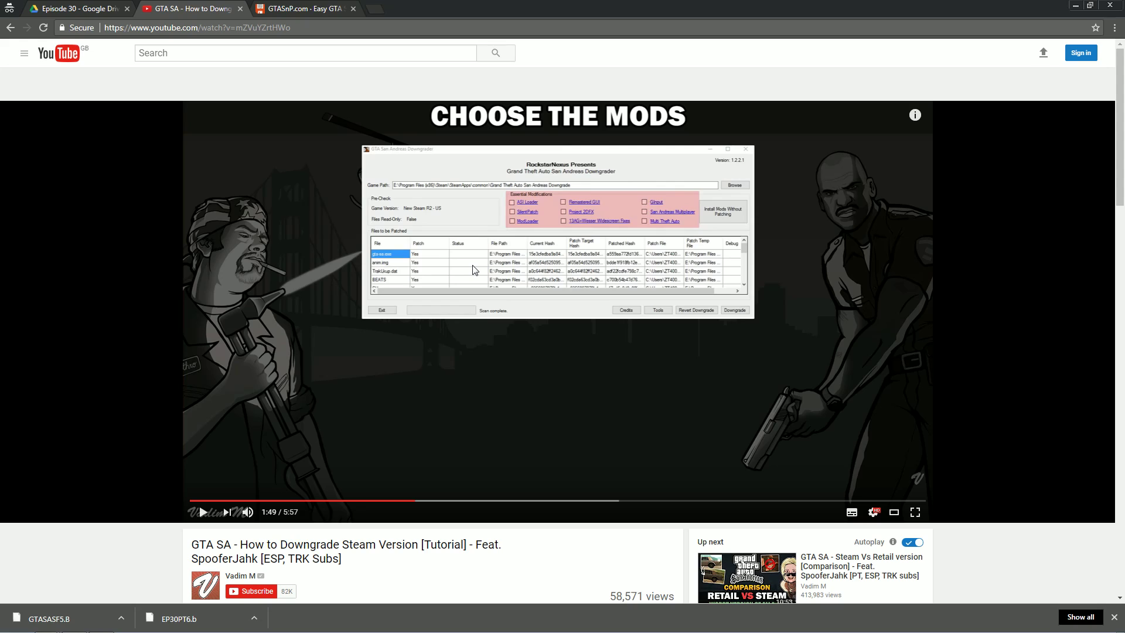
{"action": "left_click", "coordinate": [75, 7]}
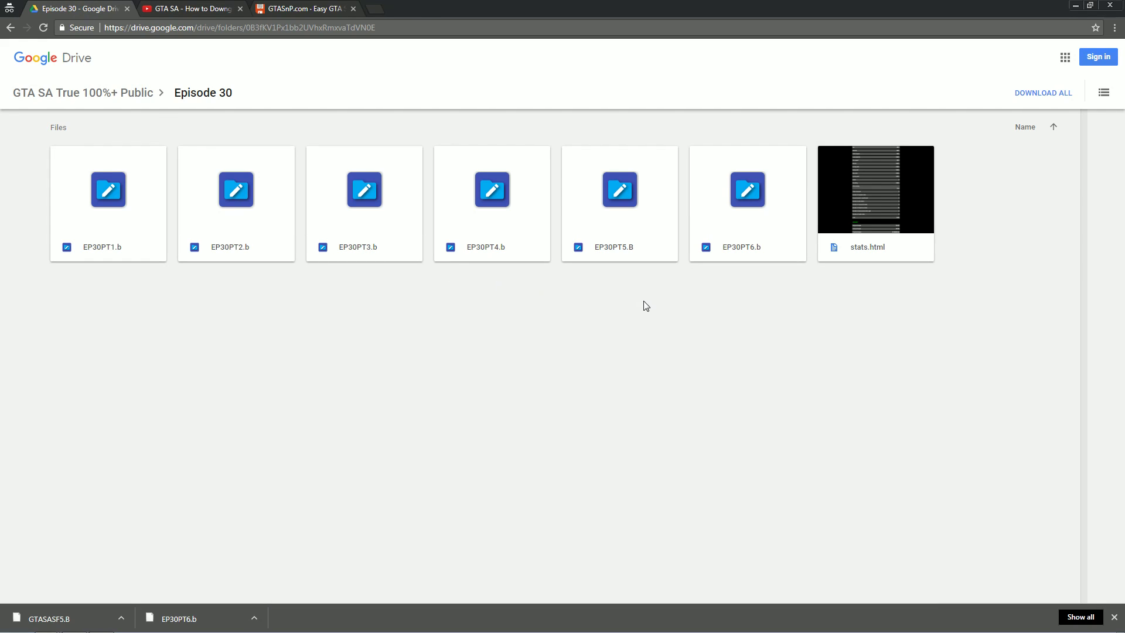